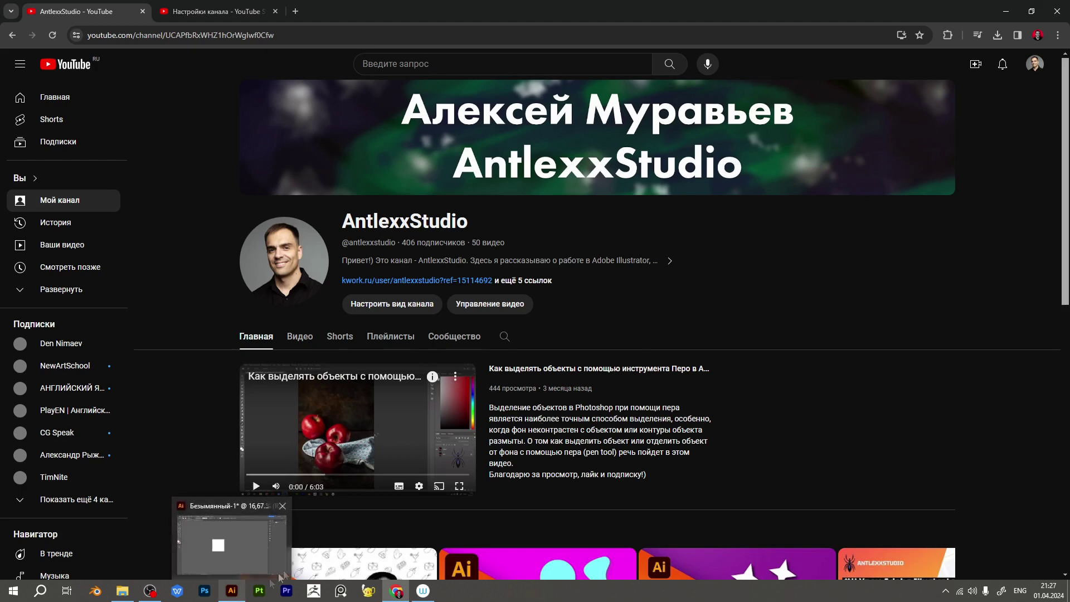
# Switch from the YouTube channel page to the blank Illustrator document with its square artboard.
pyautogui.click(232, 591)
pyautogui.scroll(1, 371, 242)
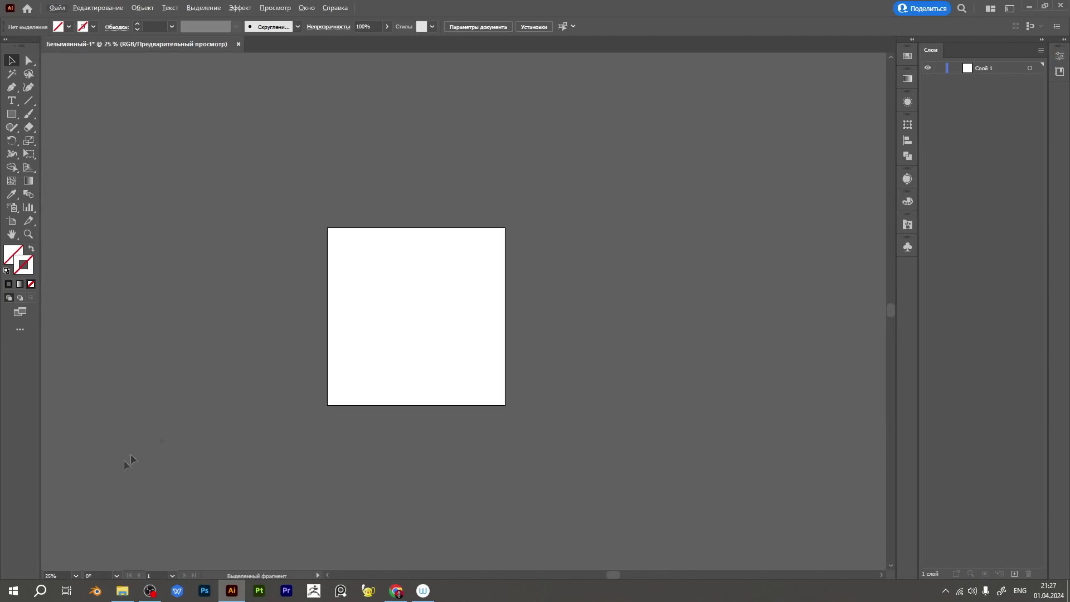
# Drag the tulip photo from the Downloads folder into the Illustrator document.
pyautogui.click(122, 591)
pyautogui.moveTo(122, 170); pyautogui.dragTo(234, 596)
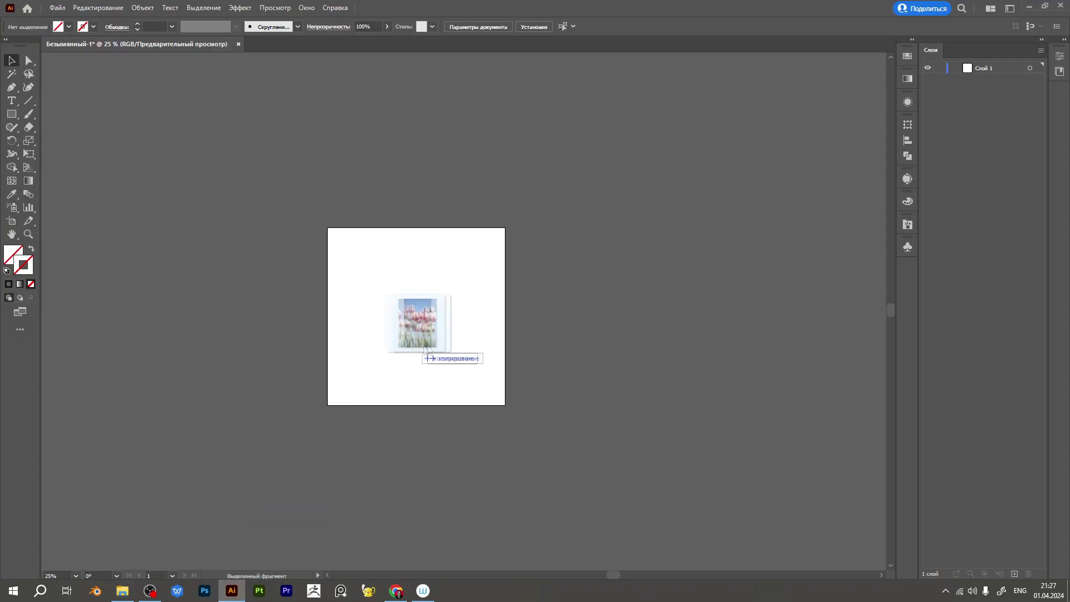
pyautogui.moveTo(234, 597); pyautogui.dragTo(428, 344)
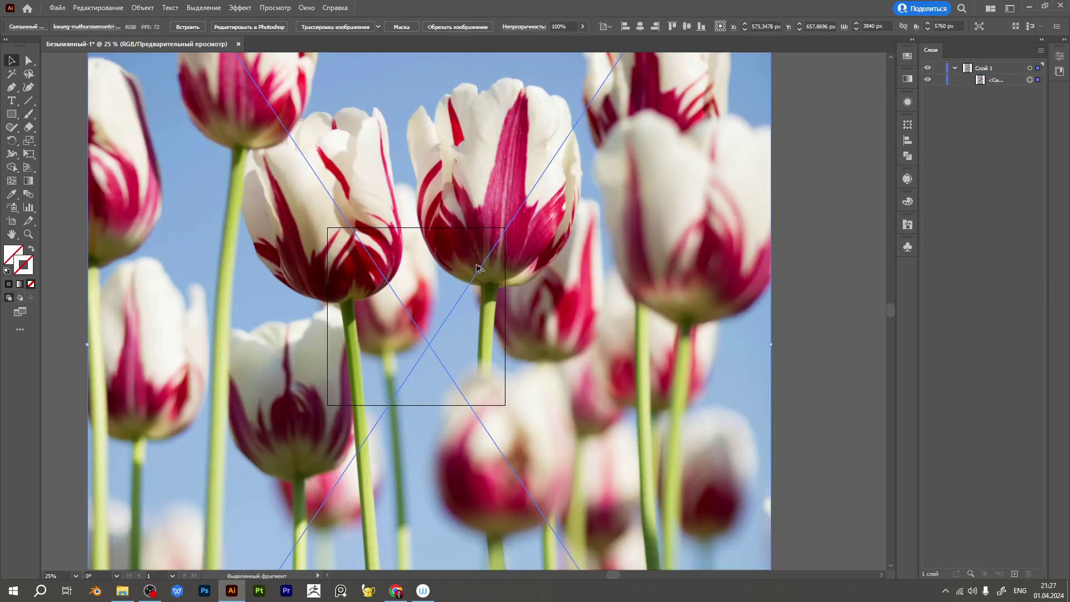
pyautogui.scroll(-1, 483, 263)
# Move the tulip photo left of the square artboard and centre both in view.
pyautogui.moveTo(540, 243); pyautogui.dragTo(230, 233)
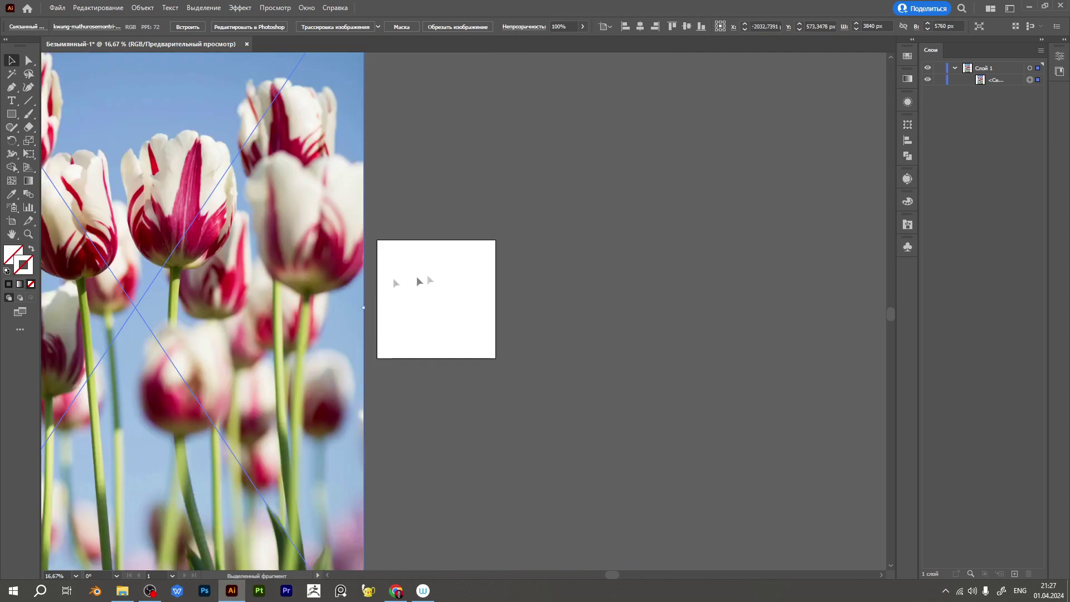
pyautogui.moveTo(433, 277); pyautogui.dragTo(691, 273)
pyautogui.scroll(-1, 674, 192)
pyautogui.click(681, 171)
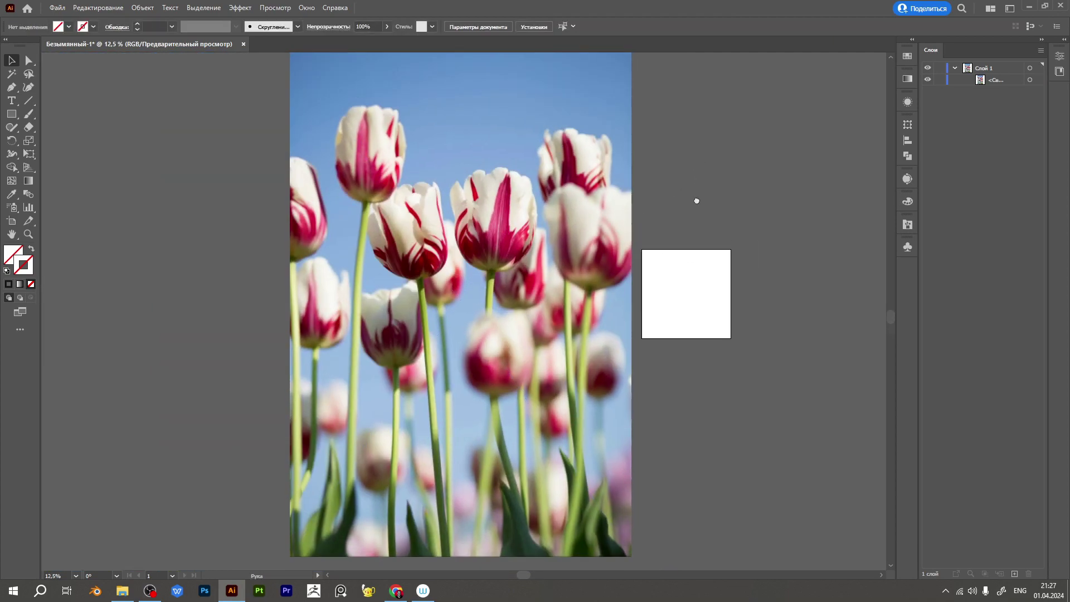
pyautogui.moveTo(693, 178); pyautogui.dragTo(692, 223)
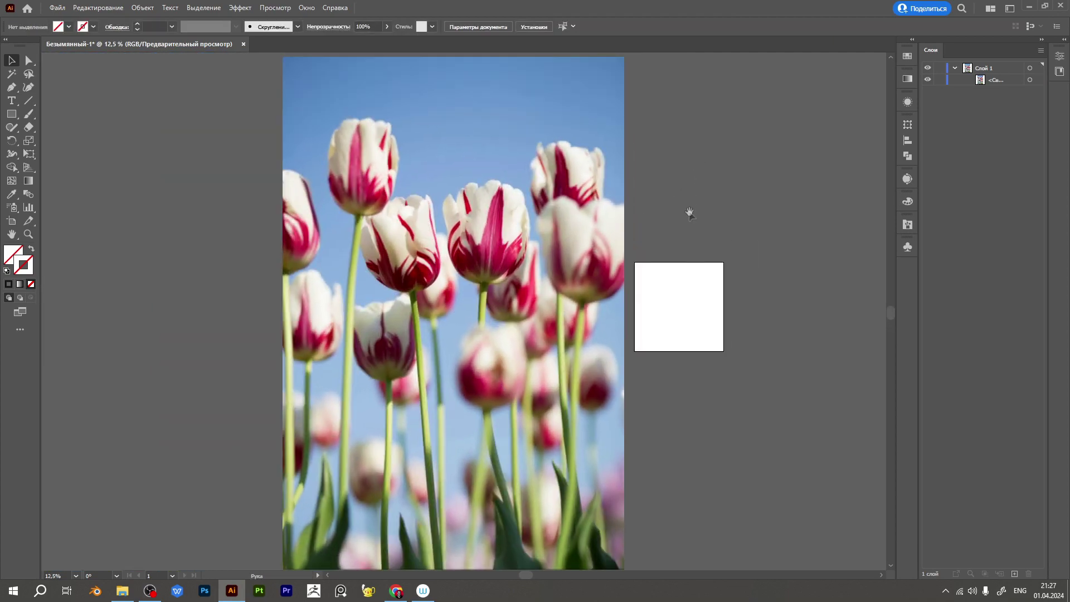
# With the Pen tool, zoom in and trace the central tulip's left side.
pyautogui.click(12, 89)
pyautogui.scroll(1, 498, 177)
pyautogui.scroll(1, 499, 177)
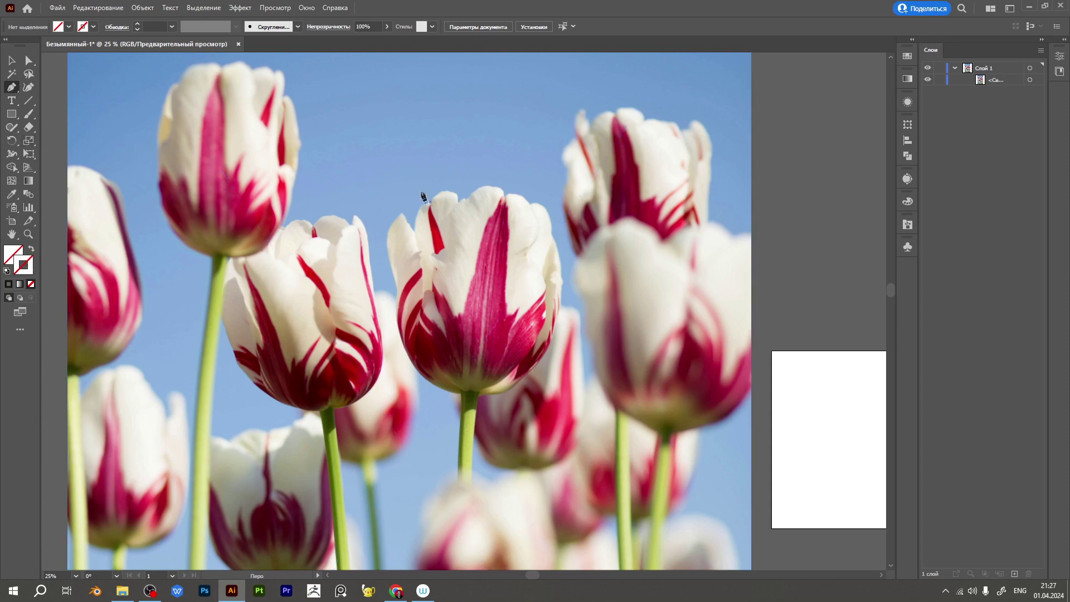
pyautogui.scroll(1, 424, 197)
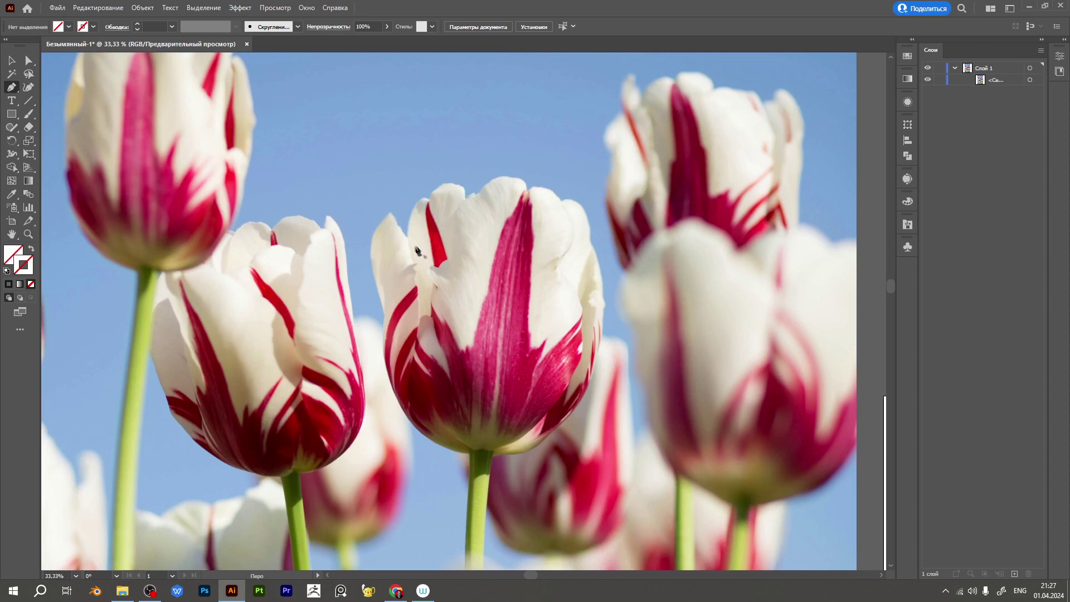
pyautogui.scroll(1, 408, 244)
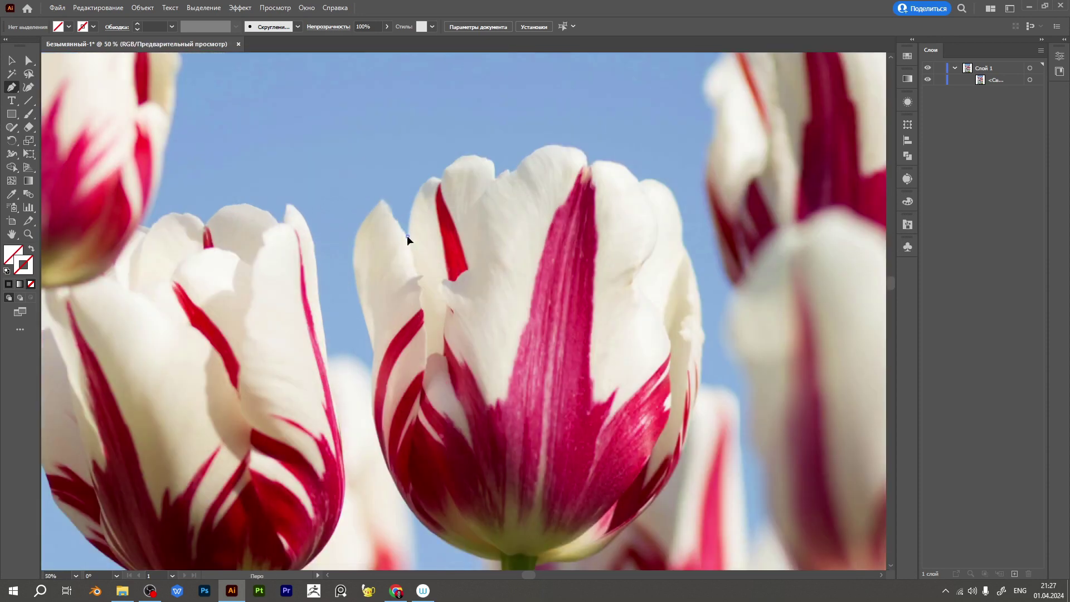
pyautogui.click(395, 218)
pyautogui.click(383, 198)
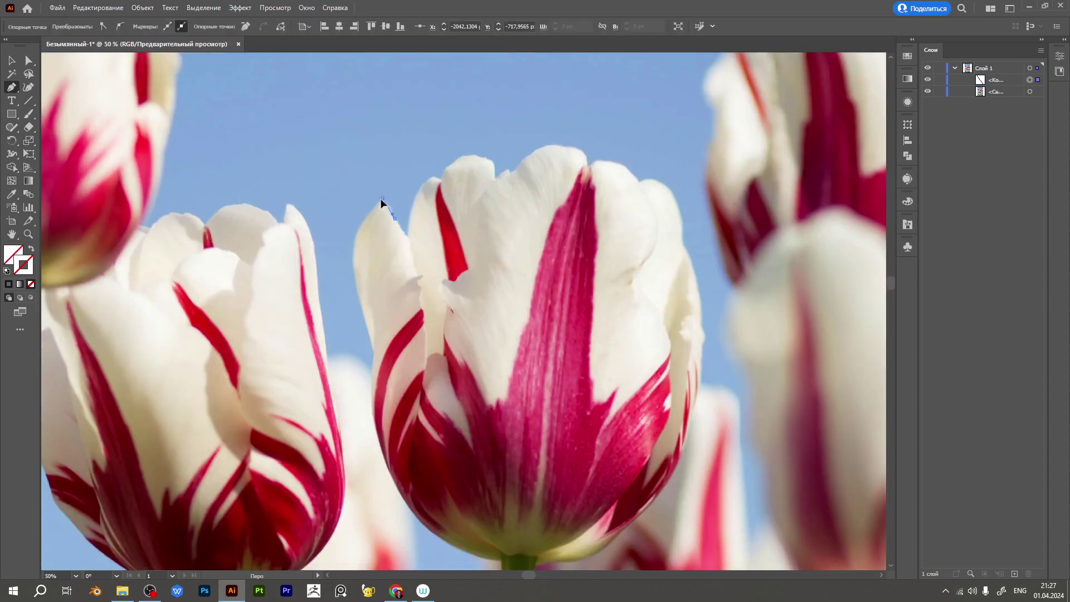
pyautogui.moveTo(352, 263); pyautogui.dragTo(354, 302)
pyautogui.moveTo(372, 340); pyautogui.dragTo(388, 375)
pyautogui.scroll(-3, 387, 375)
# Continue the outline across the tulip's base and up its right side.
pyautogui.click(401, 324)
pyautogui.click(499, 398)
pyautogui.click(503, 390)
pyautogui.click(540, 401)
pyautogui.click(607, 384)
pyautogui.click(648, 345)
pyautogui.scroll(2, 669, 356)
pyautogui.moveTo(681, 257); pyautogui.dragTo(686, 184)
# Trace over the tulip's top petals and close the outline at its starting point.
pyautogui.scroll(3, 674, 257)
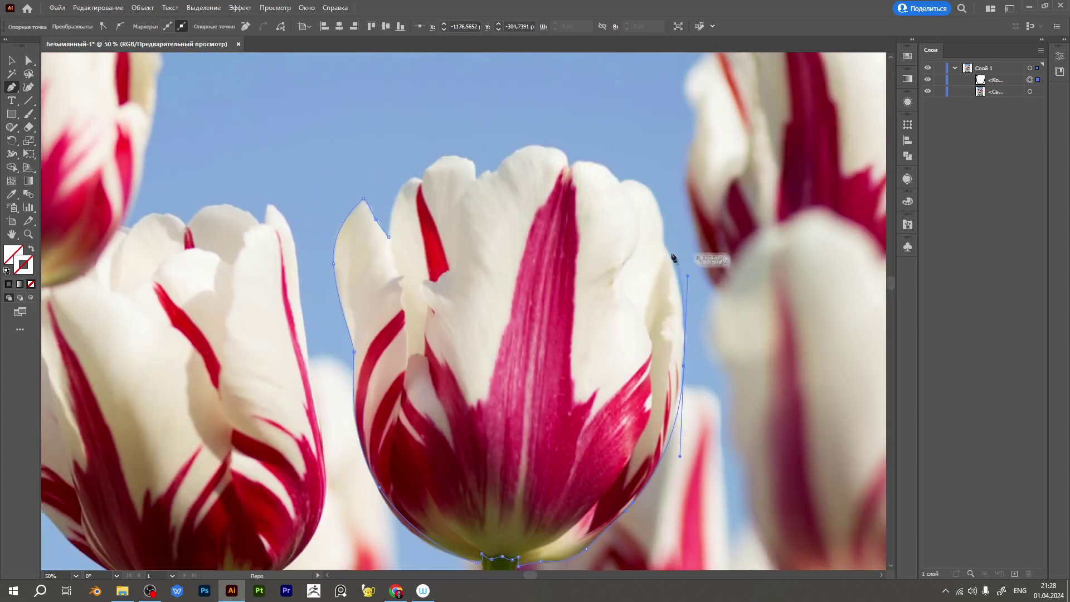
pyautogui.click(667, 248)
pyautogui.click(647, 187)
pyautogui.click(621, 182)
pyautogui.click(596, 162)
pyautogui.moveTo(550, 147); pyautogui.dragTo(536, 146)
pyautogui.hotkey('ctrl', 'shift', 'a')
pyautogui.click(411, 179)
pyautogui.click(391, 210)
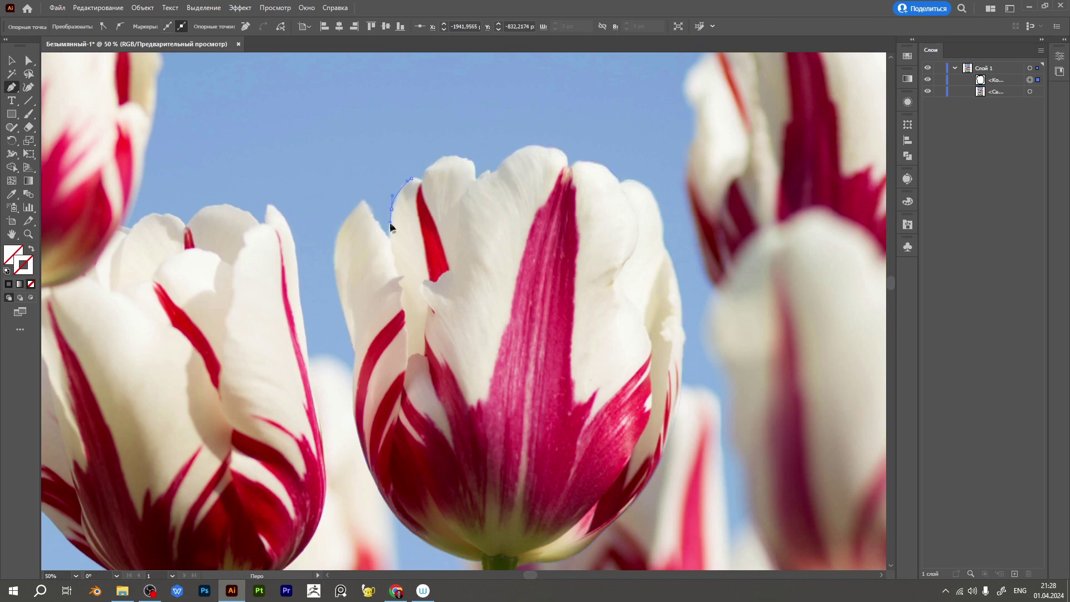
pyautogui.scroll(-2, 389, 222)
pyautogui.scroll(-2, 389, 222)
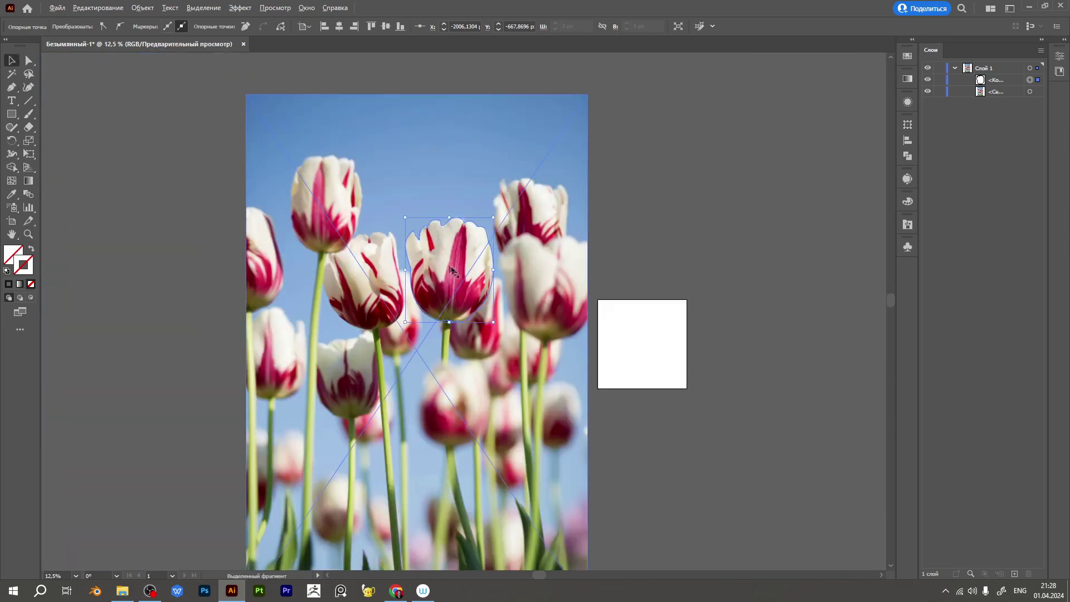
# Select the photo with the tulip outline and make a clipping mask with Ctrl+7.
pyautogui.scroll(1, 455, 272)
pyautogui.scroll(1, 455, 272)
pyautogui.scroll(3, 455, 272)
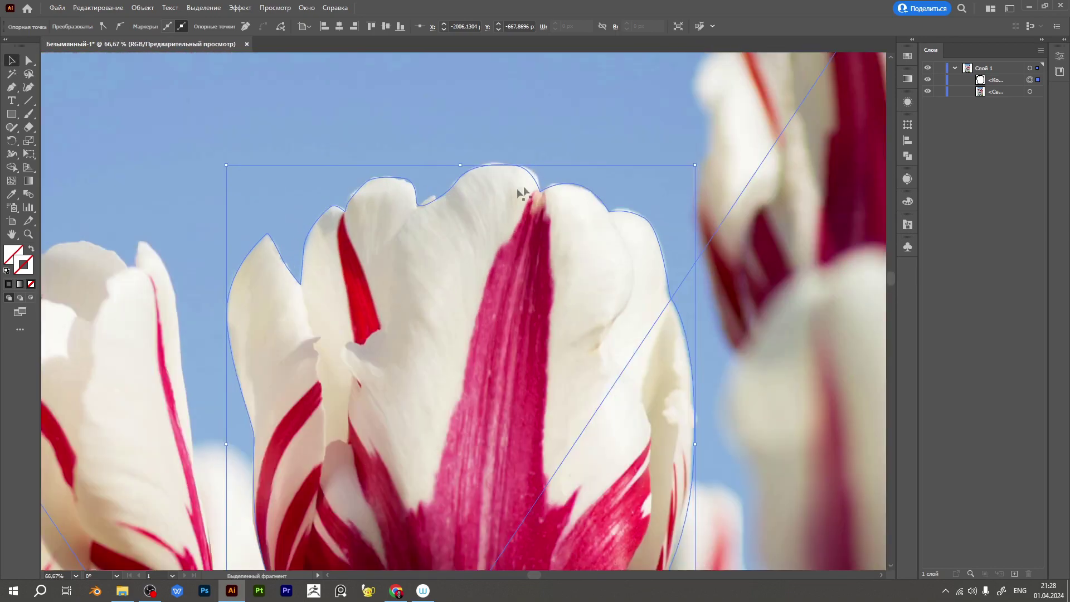
pyautogui.scroll(-1, 557, 257)
pyautogui.scroll(-3, 627, 293)
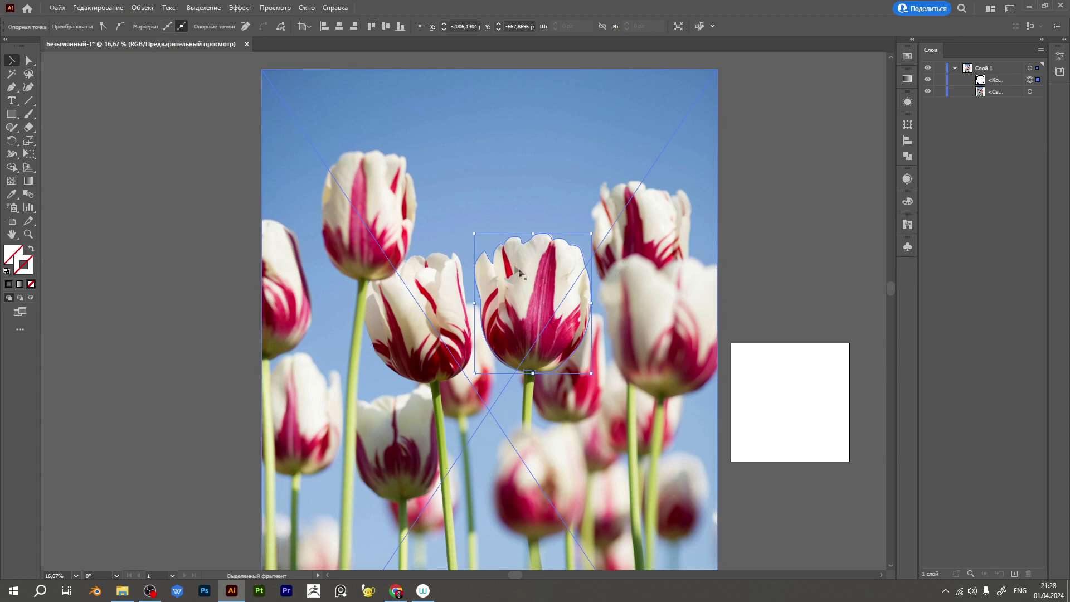
pyautogui.click(570, 143)
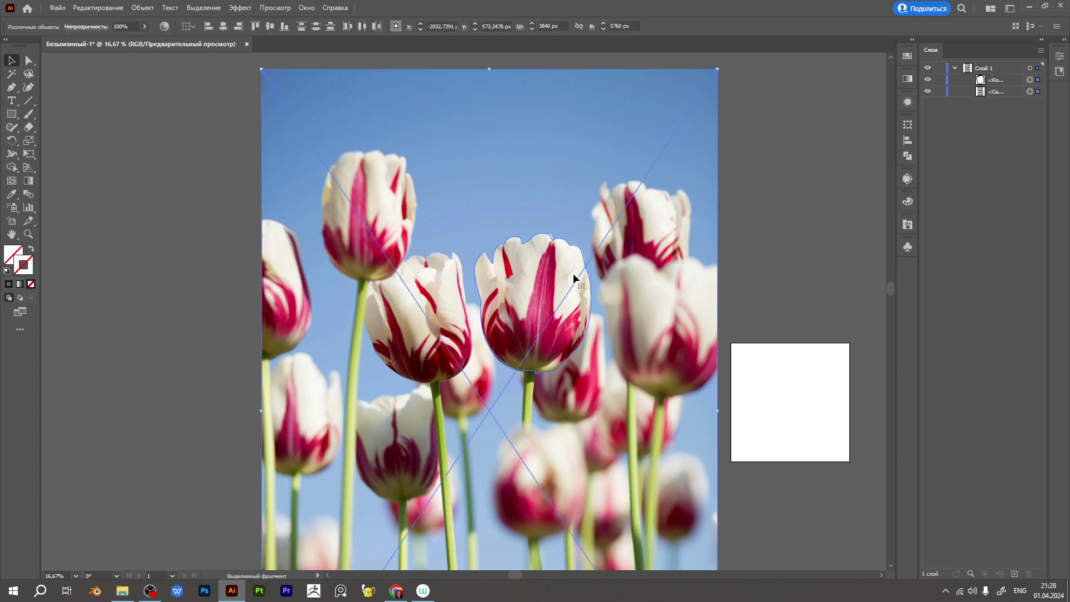
pyautogui.rightClick(589, 282)
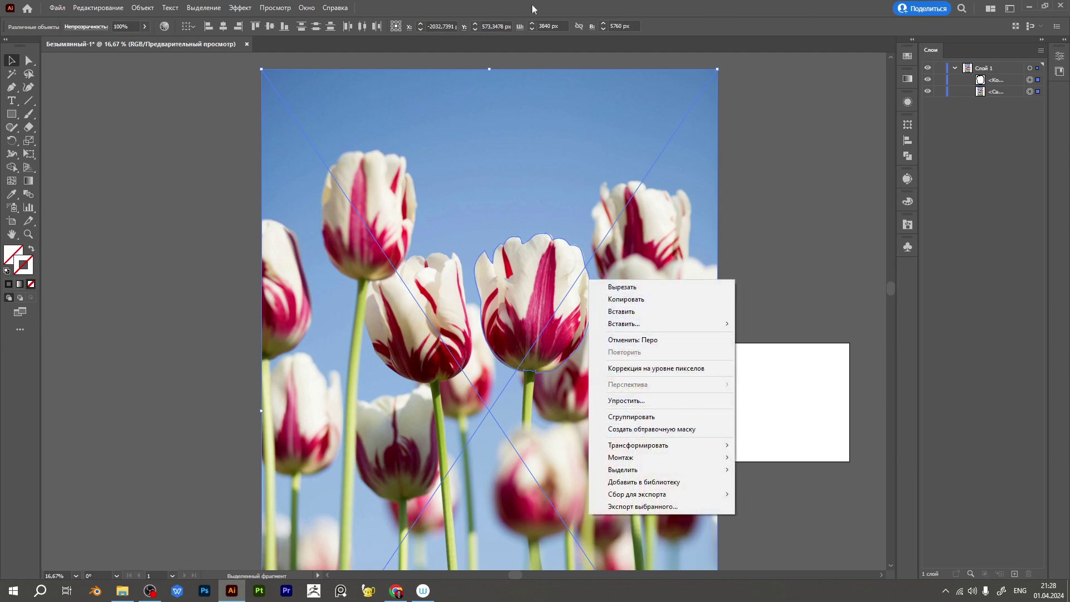
pyautogui.press('Escape')
pyautogui.press('a')
pyautogui.hotkey('ctrl', '7')
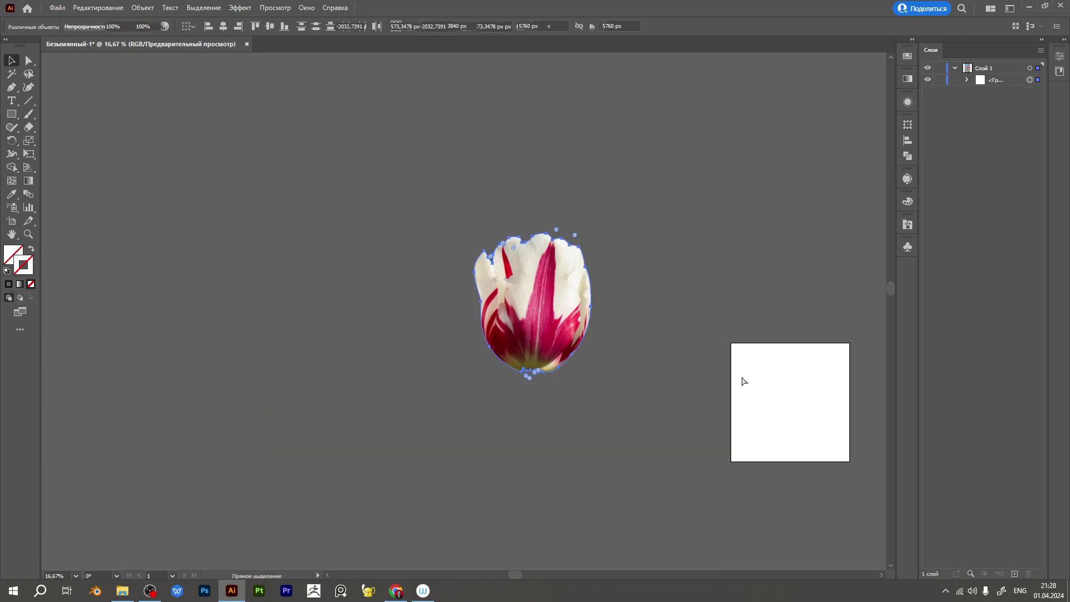
pyautogui.click(634, 277)
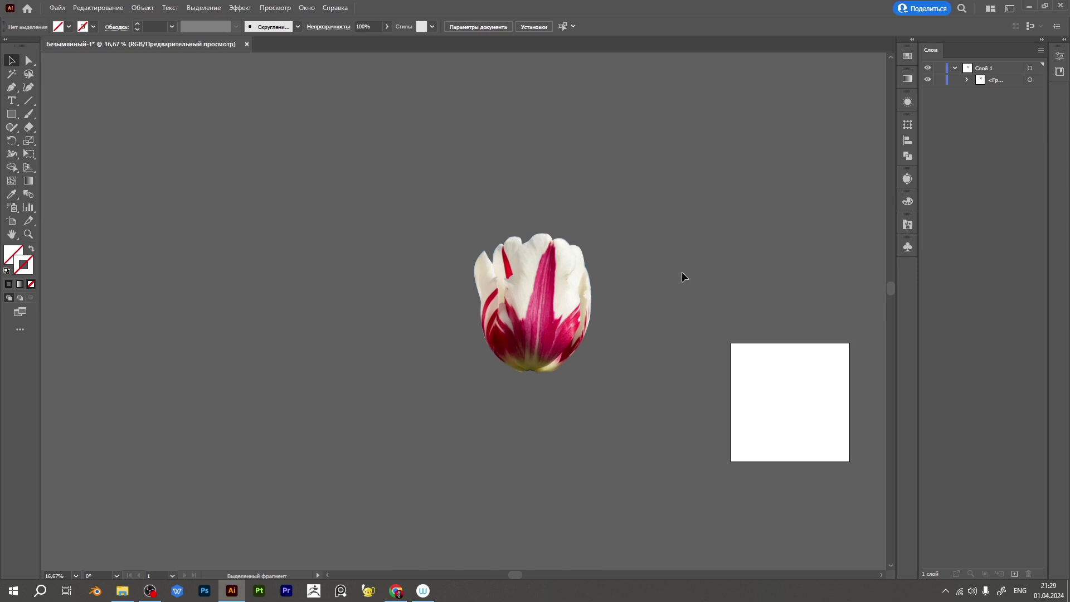
# Nudge the cut-out tulip down and then slightly back up.
pyautogui.scroll(2, 644, 305)
pyautogui.scroll(-2, 502, 292)
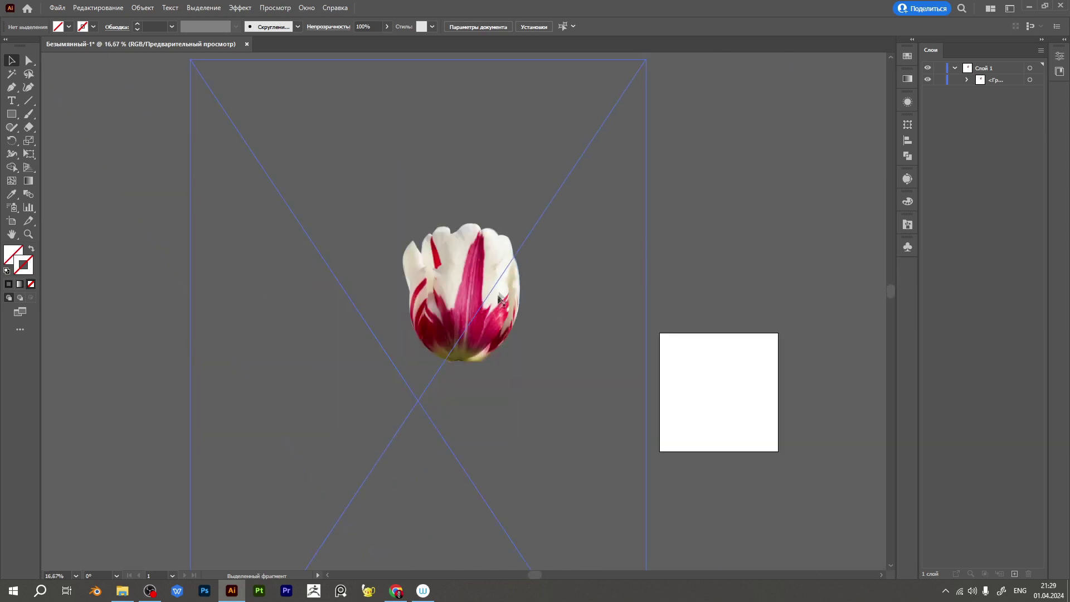
pyautogui.moveTo(467, 313); pyautogui.dragTo(467, 332)
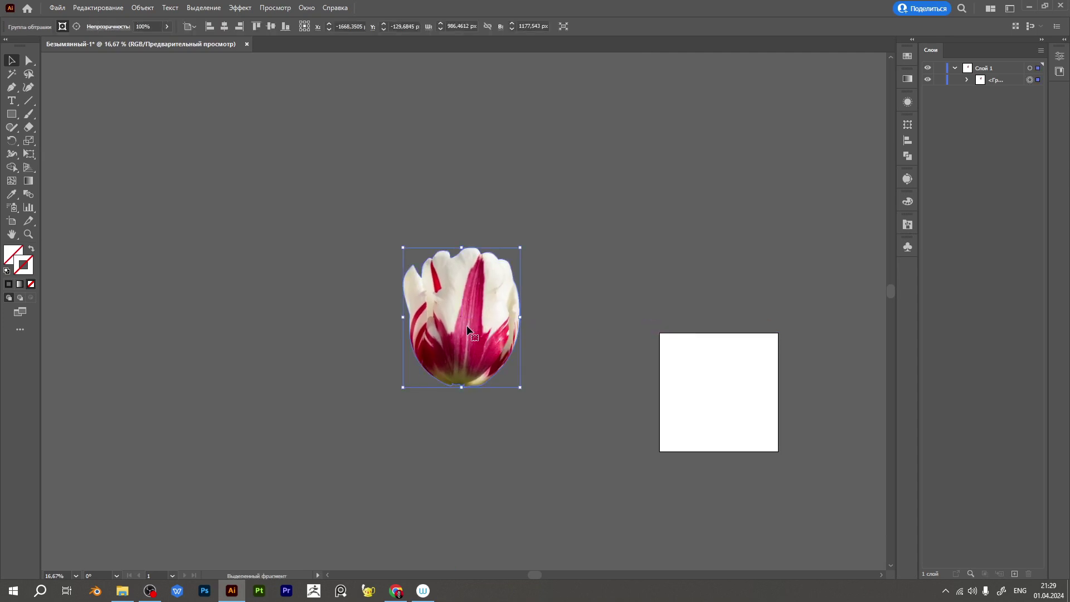
pyautogui.click(701, 194)
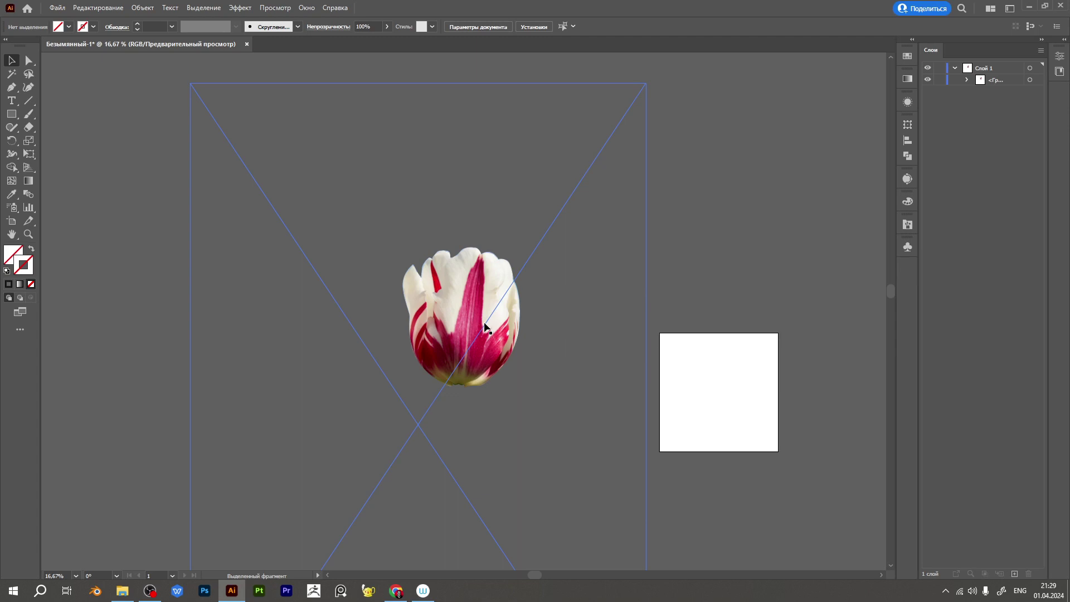
pyautogui.moveTo(485, 328); pyautogui.dragTo(484, 314)
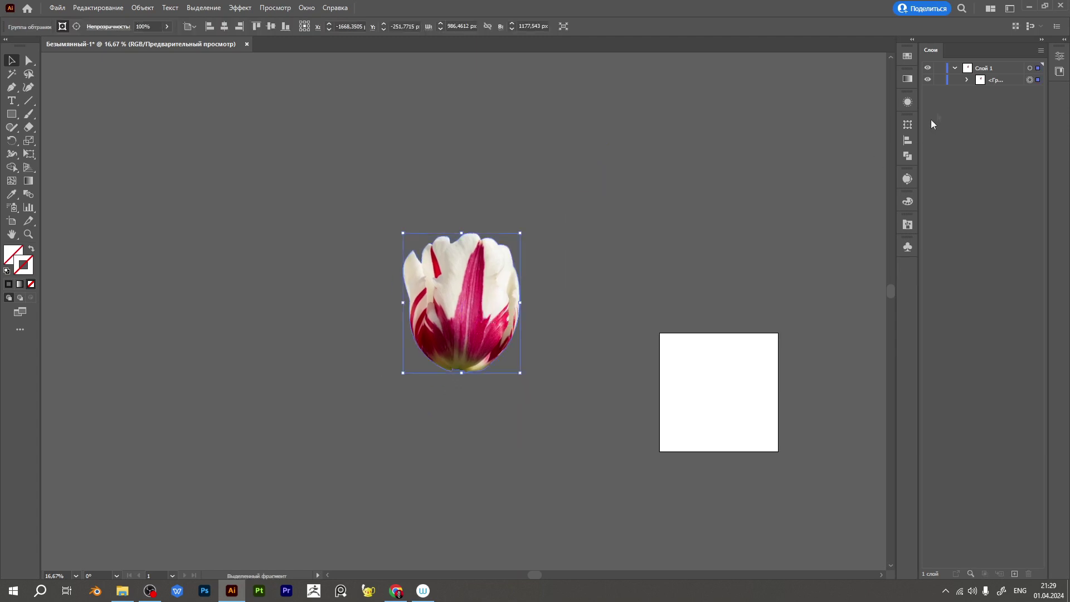
# Reposition the photo inside the clipping group so the whole tulip head shows.
pyautogui.click(966, 80)
pyautogui.click(928, 93)
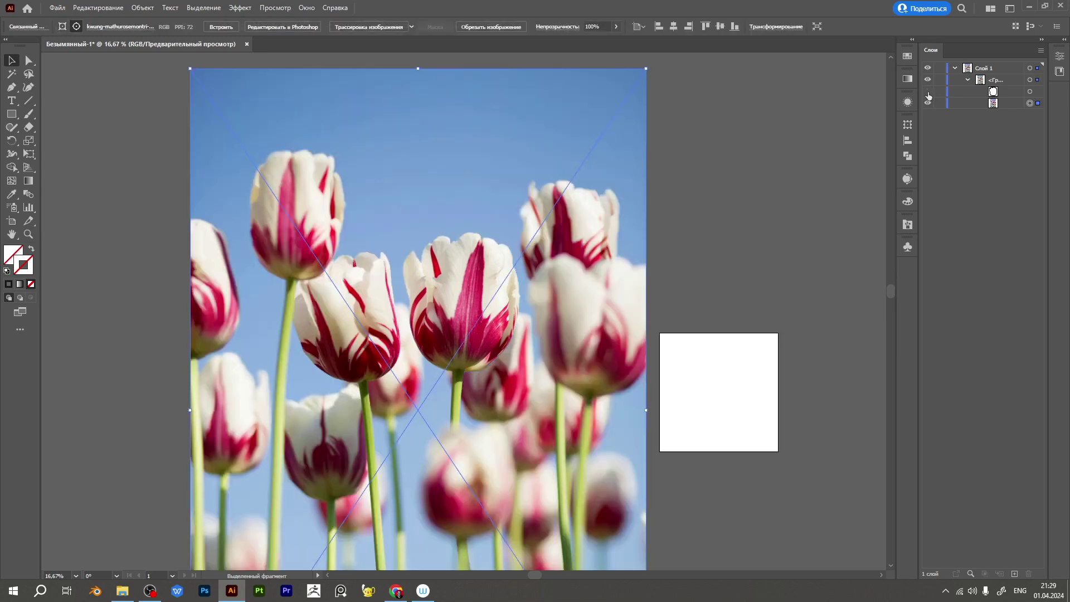
pyautogui.click(928, 92)
pyautogui.click(928, 93)
pyautogui.click(928, 92)
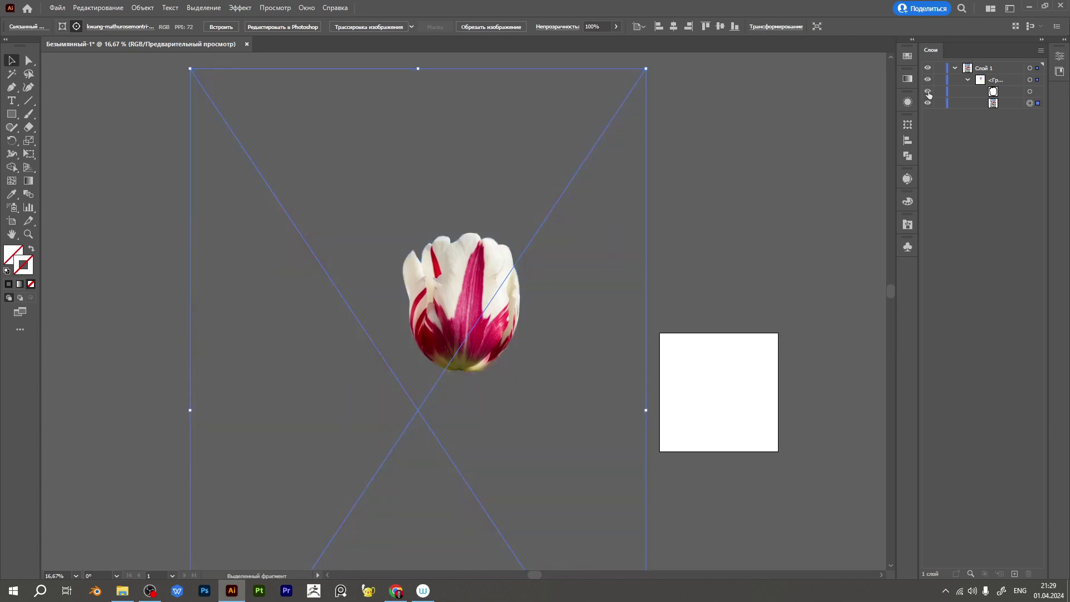
pyautogui.moveTo(522, 300); pyautogui.dragTo(608, 347)
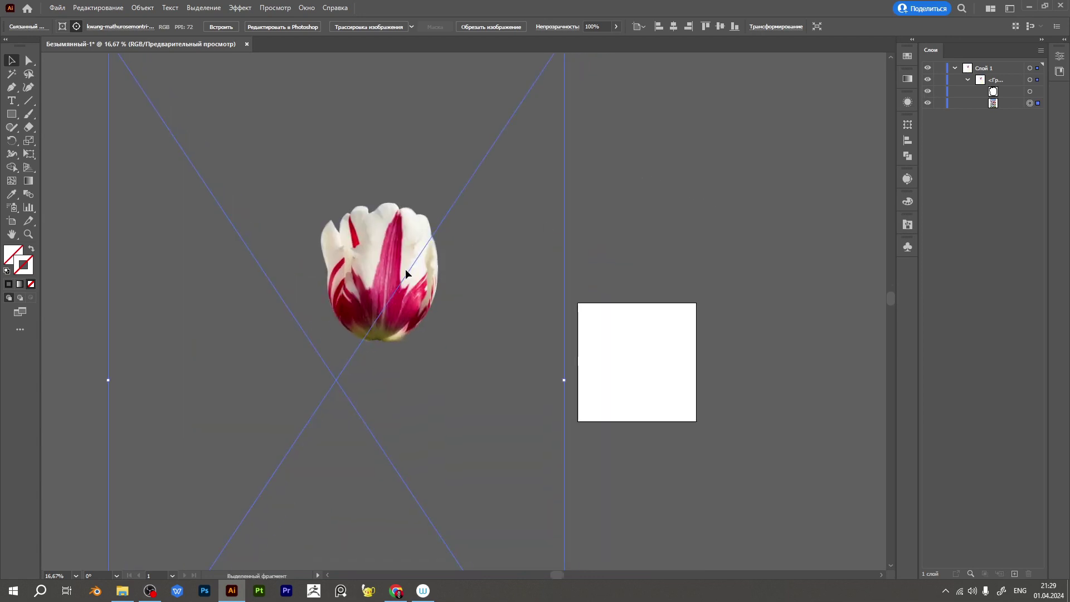
pyautogui.moveTo(608, 347); pyautogui.dragTo(684, 199)
pyautogui.click(684, 198)
# Move the cut-out tulip onto the white square artboard and shrink it to fit.
pyautogui.moveTo(371, 287); pyautogui.dragTo(629, 377)
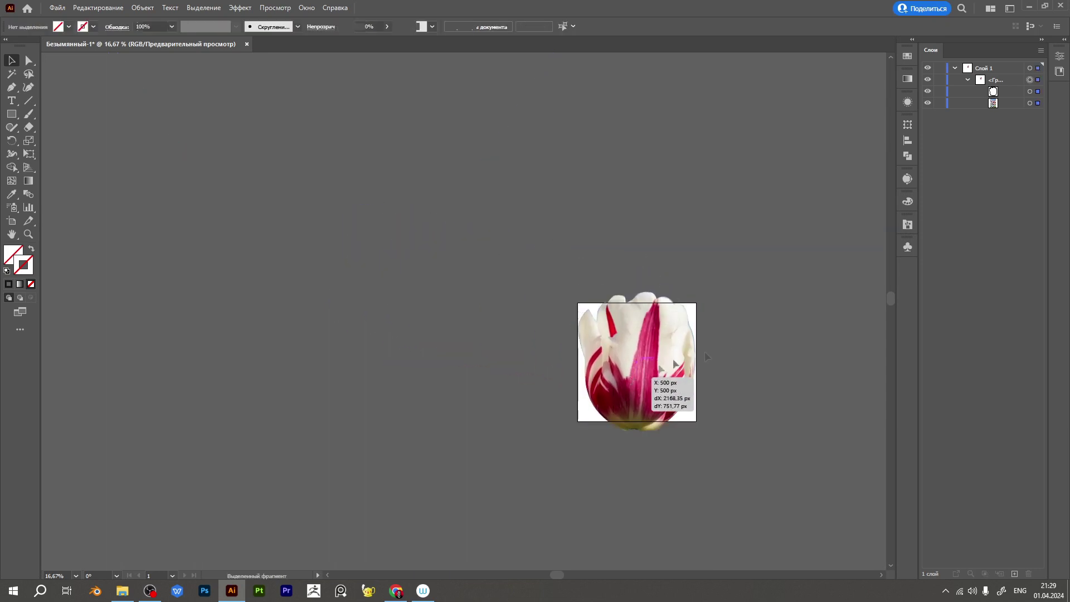
pyautogui.moveTo(620, 307); pyautogui.dragTo(512, 281)
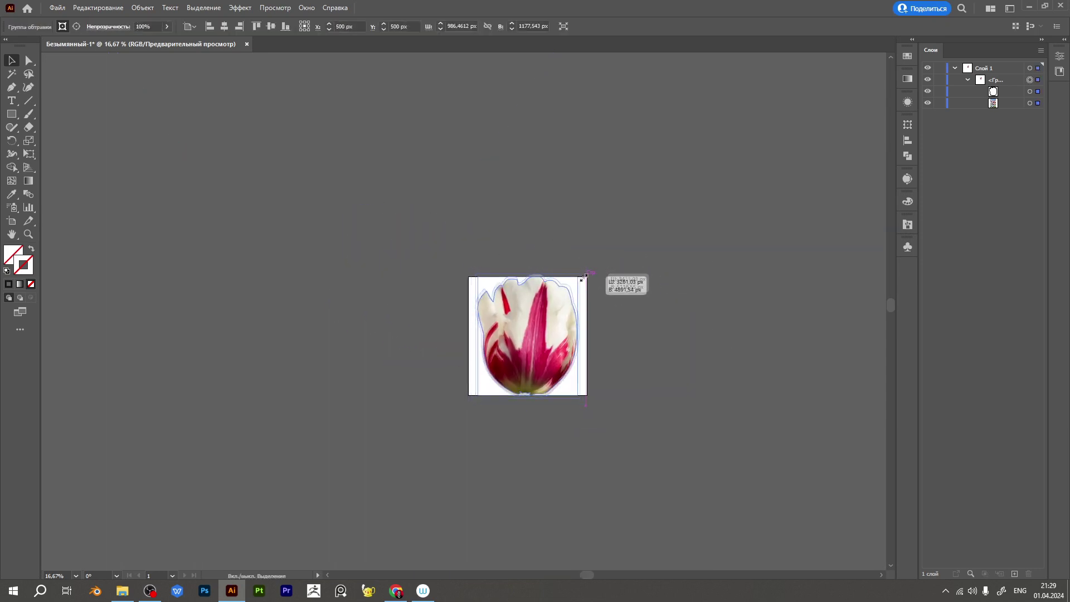
pyautogui.moveTo(586, 266); pyautogui.dragTo(574, 280)
pyautogui.click(614, 300)
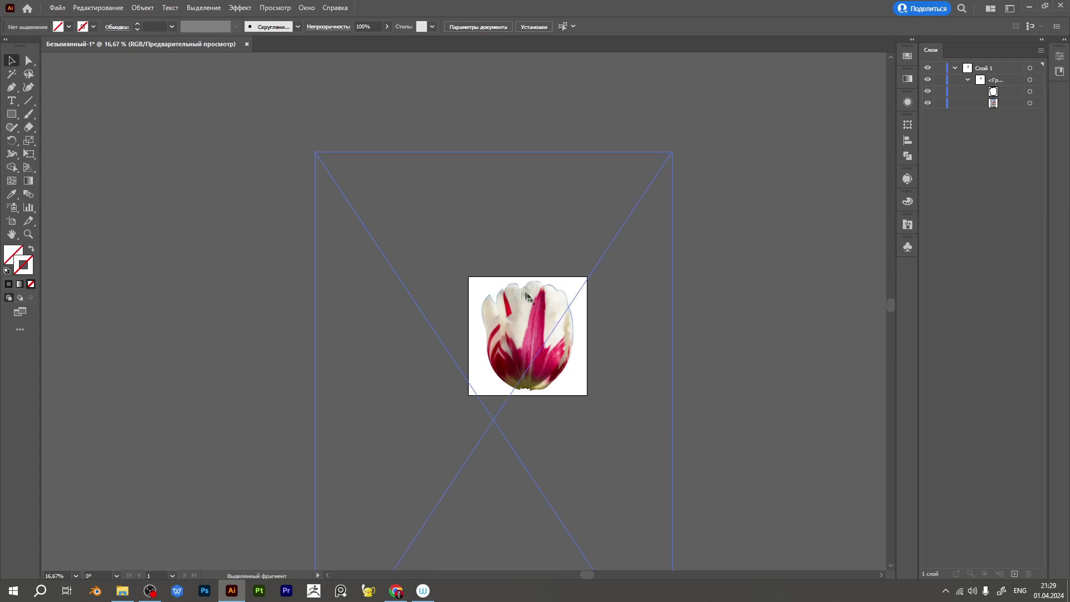
pyautogui.click(58, 8)
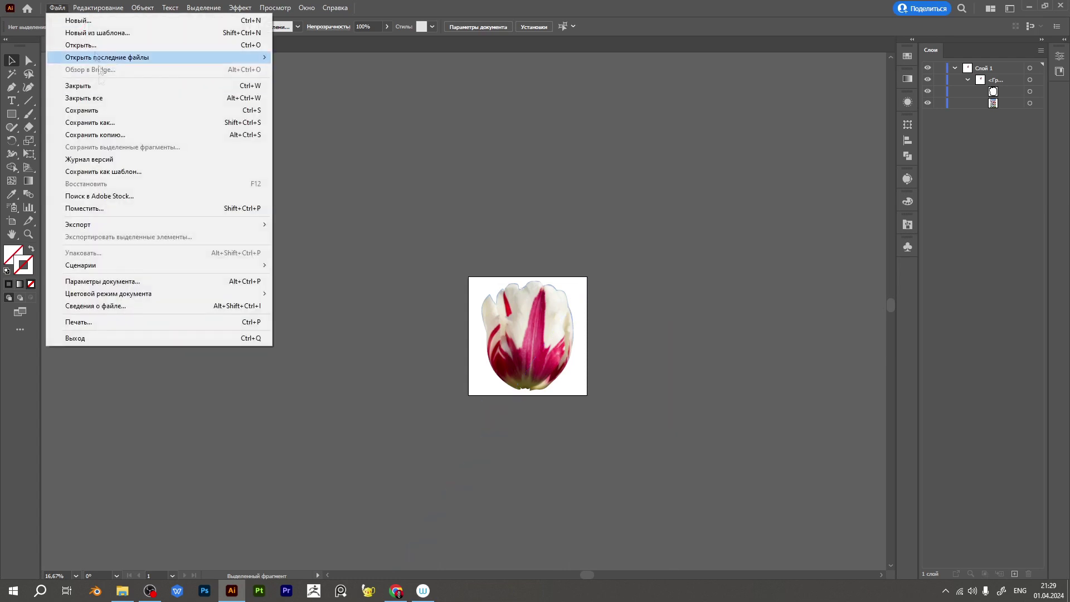
# Export the artboard as a PNG named 13sg.
pyautogui.moveTo(78, 224)
pyautogui.click(319, 238)
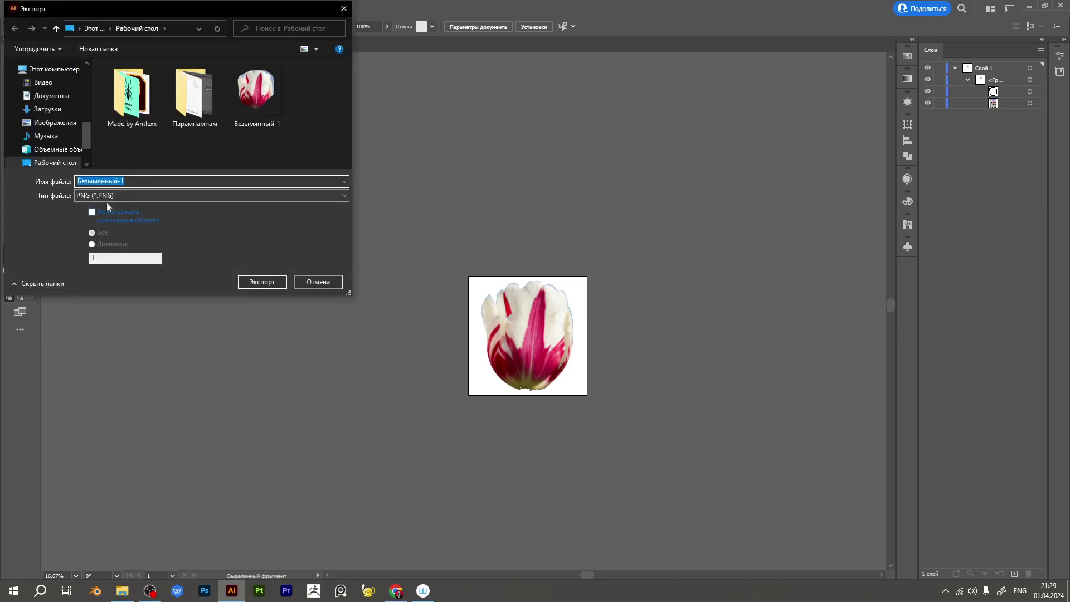
pyautogui.write('13sg')
pyautogui.click(92, 212)
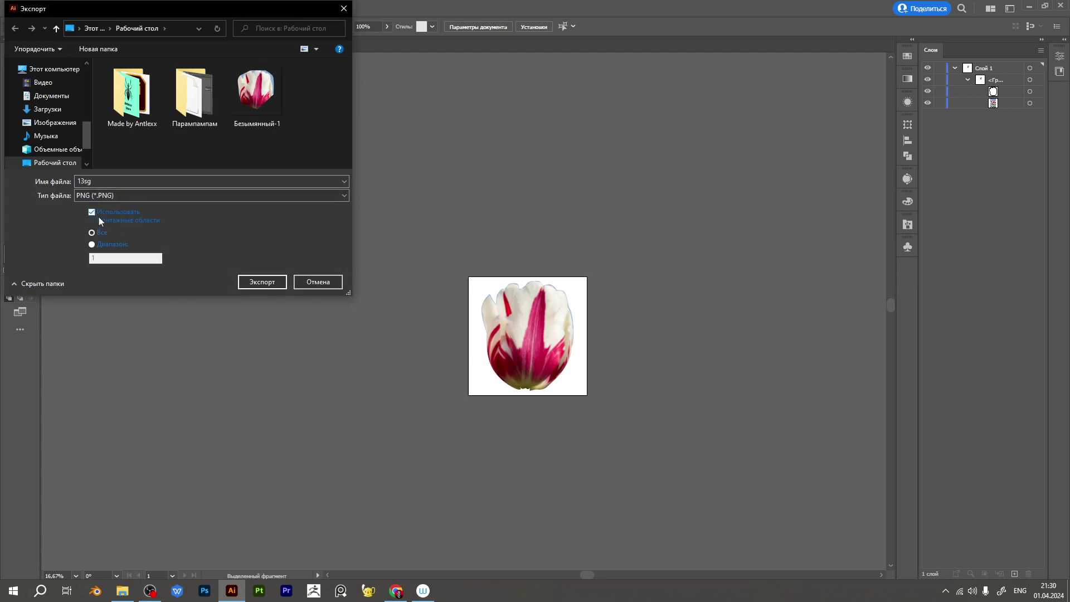
pyautogui.click(250, 282)
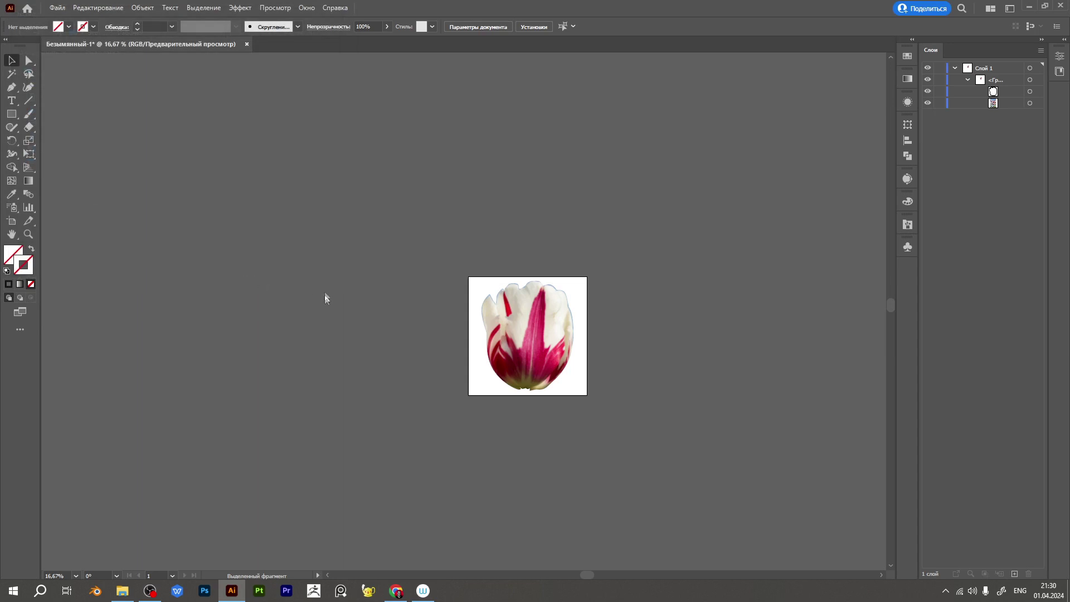
pyautogui.click(404, 449)
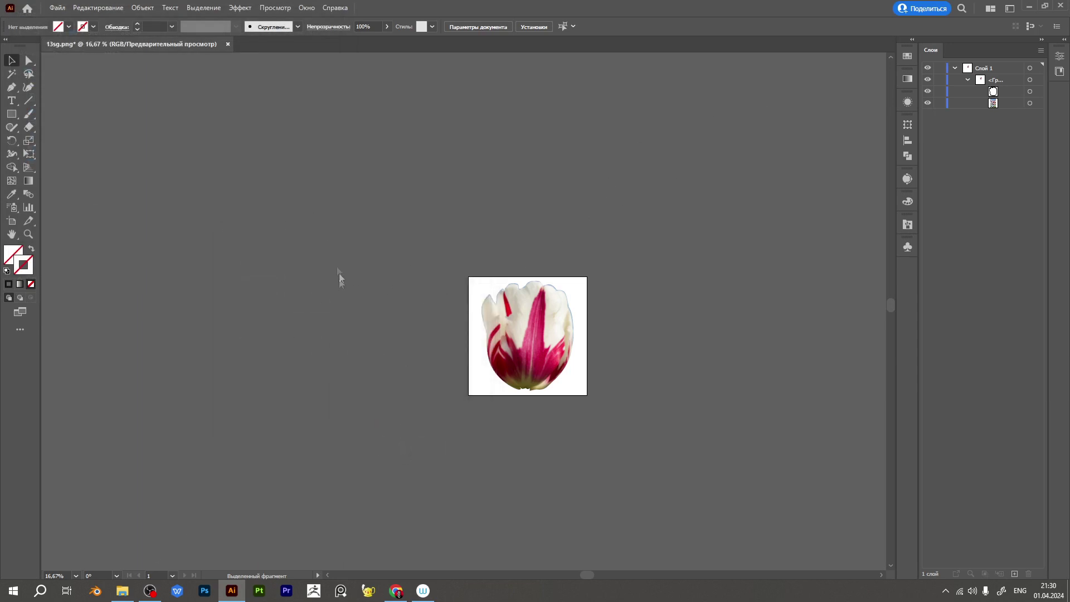
# Re-export over the existing 13sg PNG at 300 ppi with a transparent background.
pyautogui.click(56, 9)
pyautogui.moveTo(78, 224)
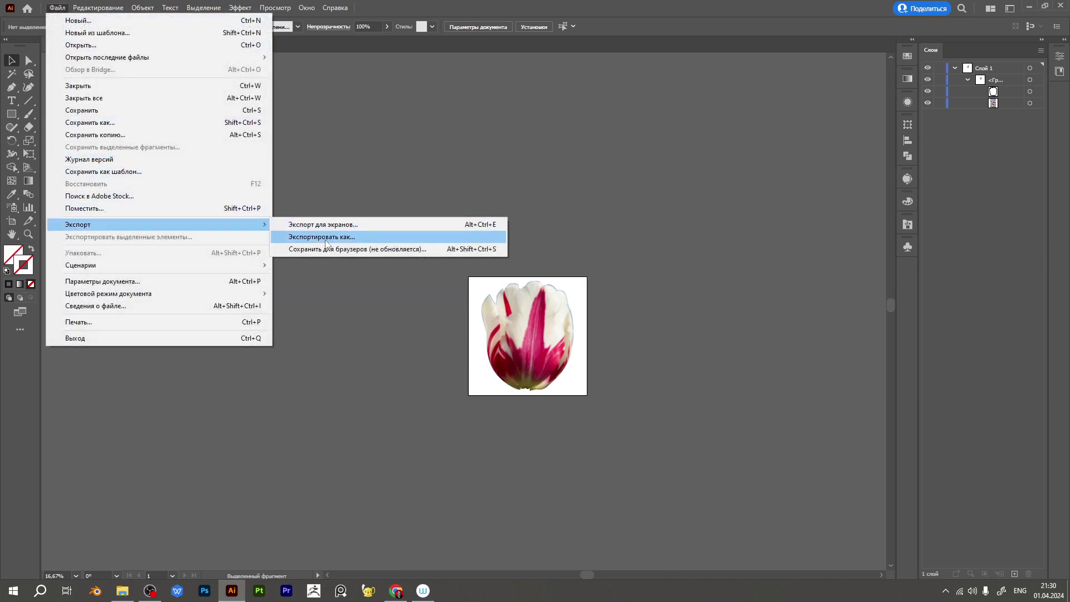
pyautogui.click(327, 237)
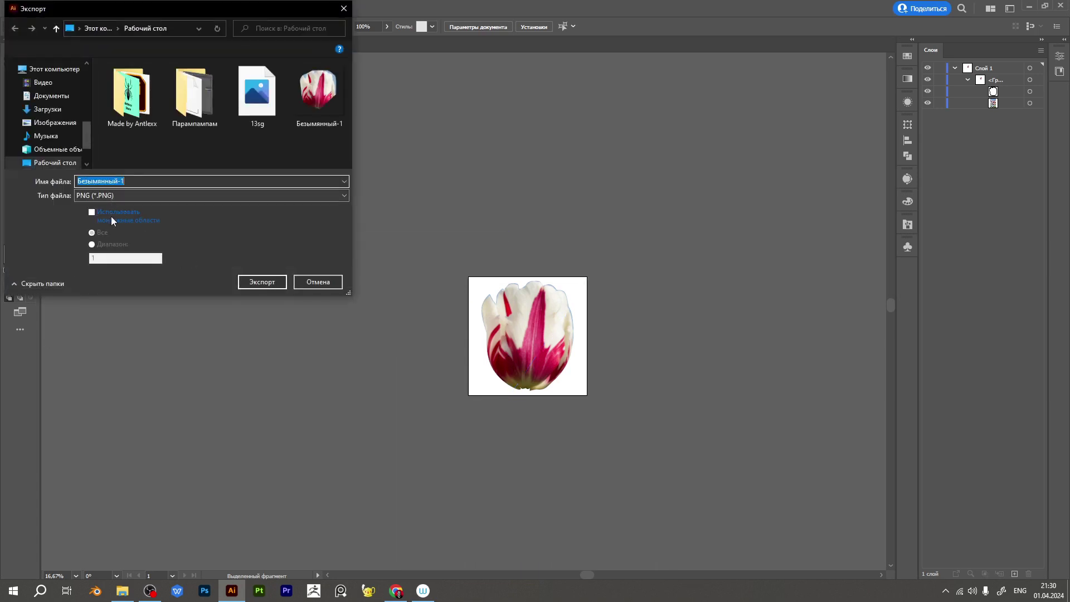
pyautogui.click(257, 92)
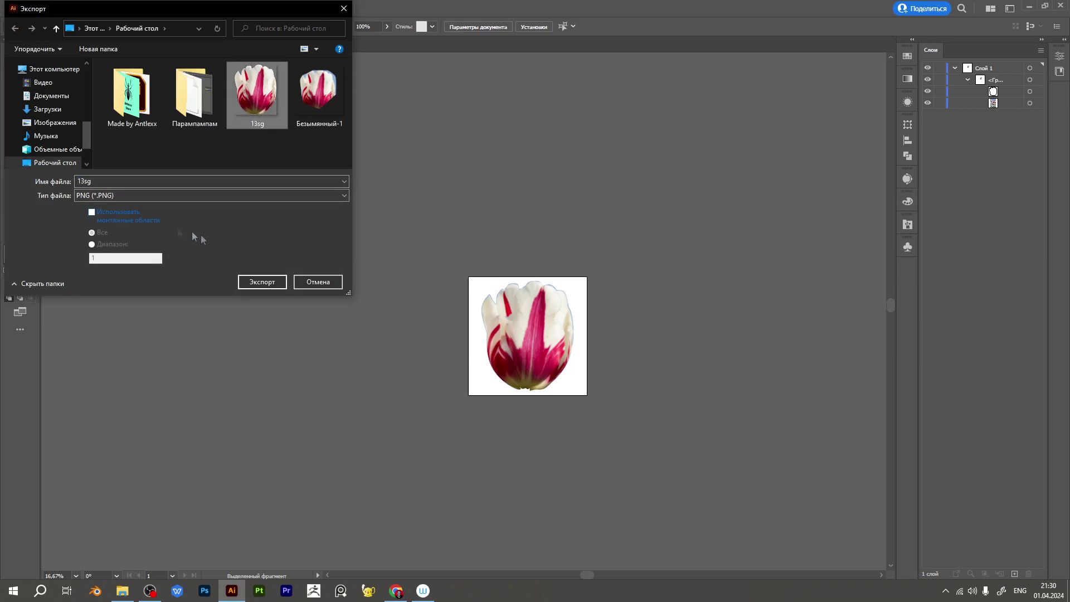
pyautogui.click(261, 282)
pyautogui.click(575, 337)
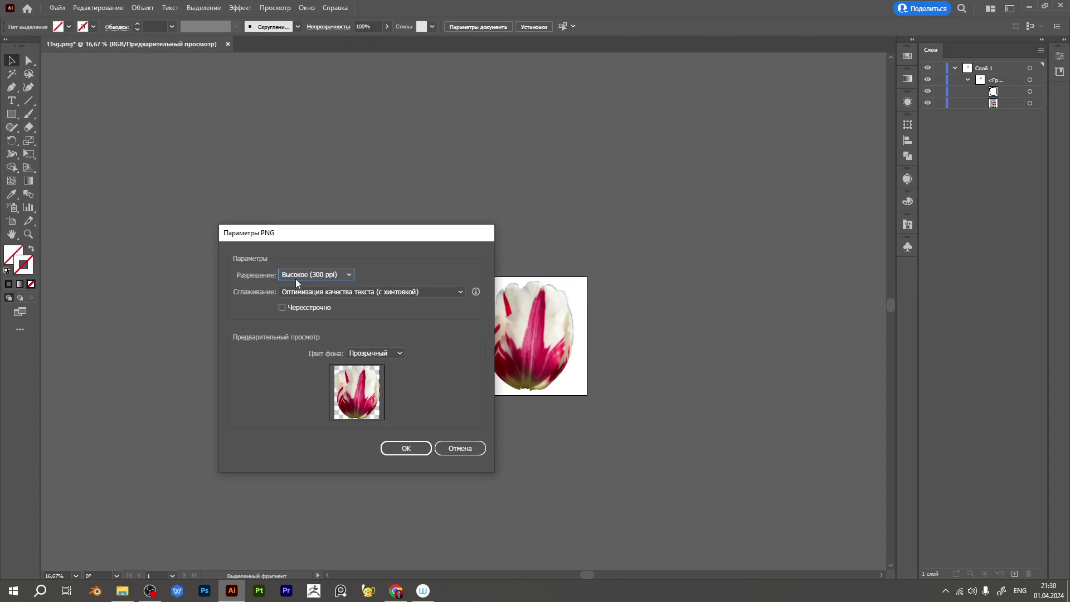
pyautogui.click(350, 276)
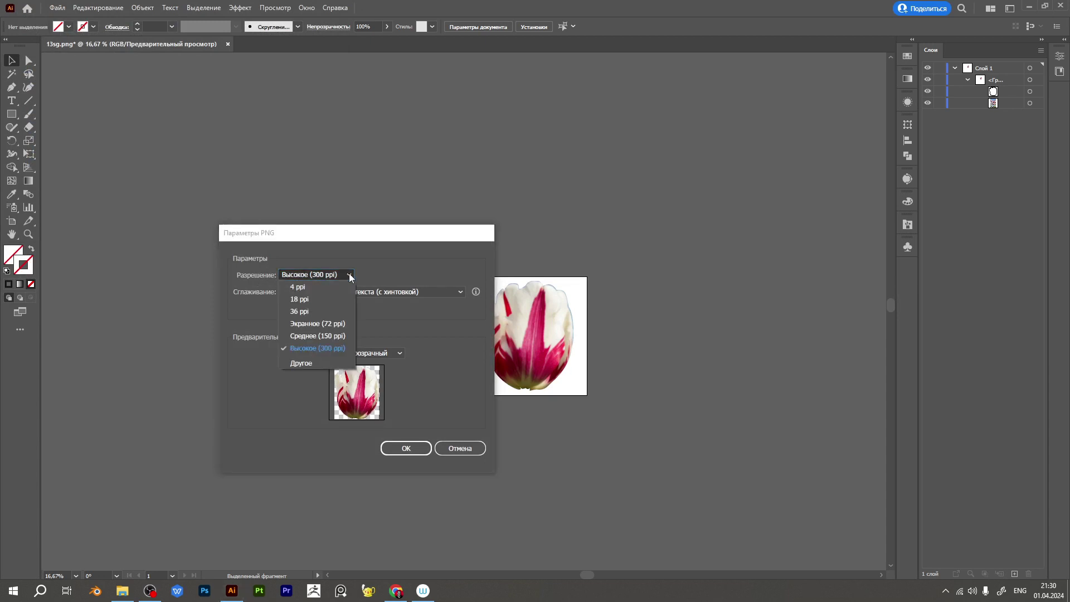
pyautogui.click(350, 276)
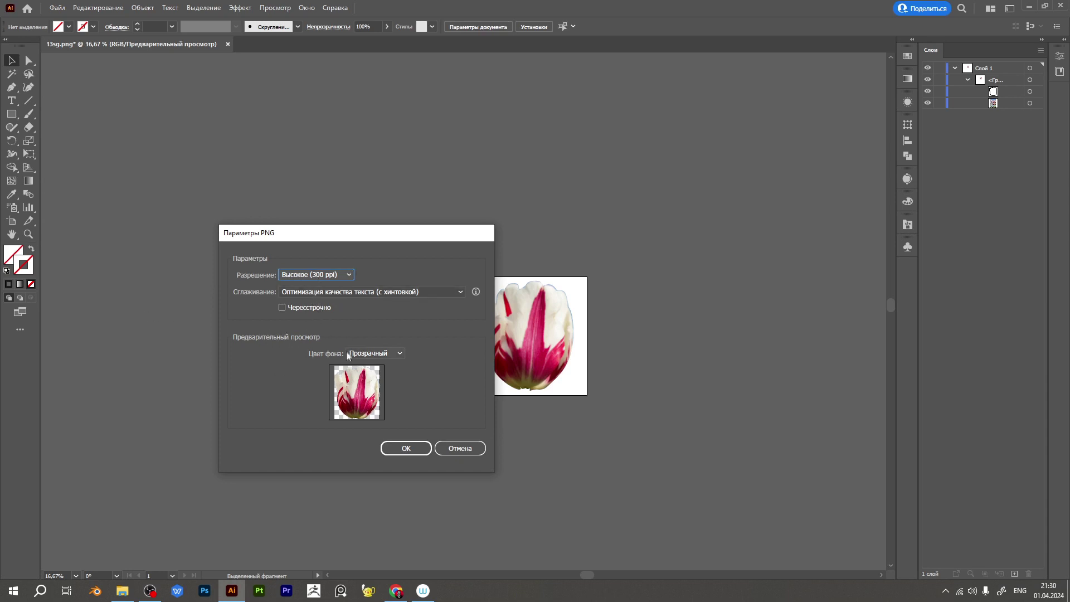
pyautogui.click(396, 355)
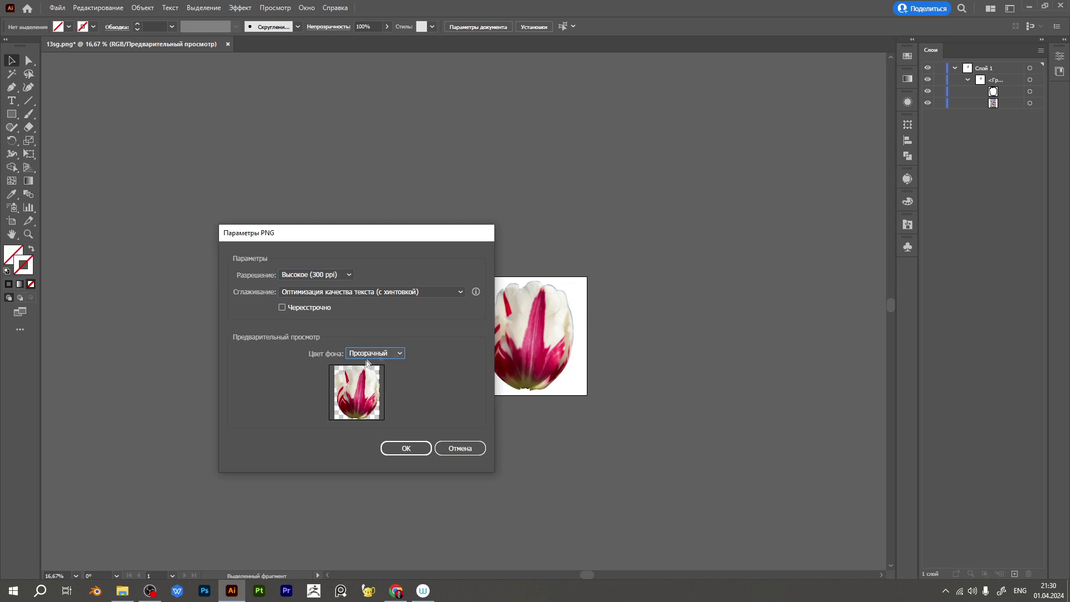
pyautogui.click(413, 448)
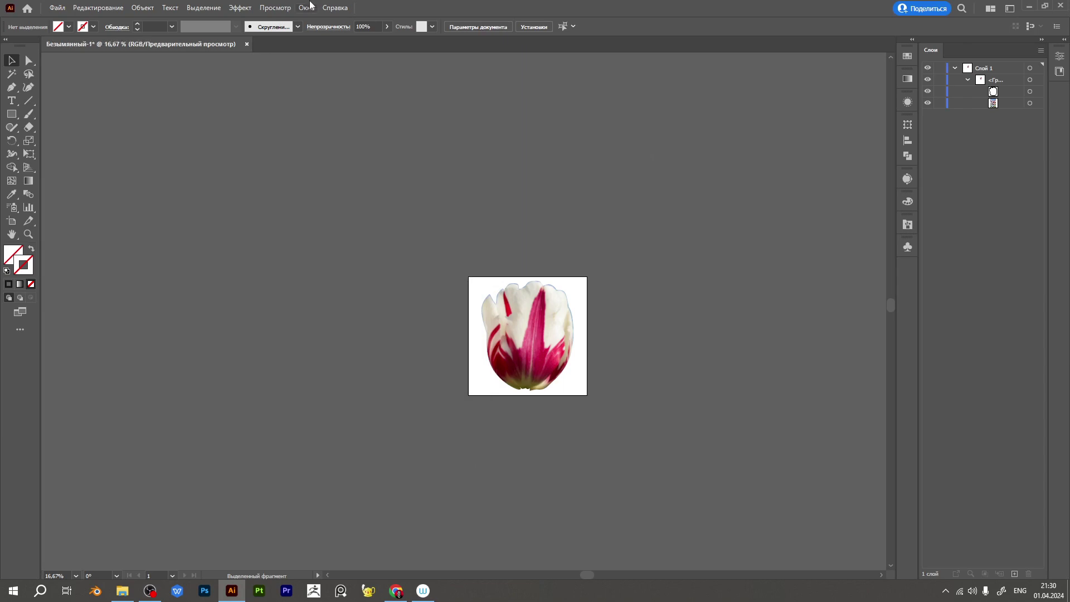
# Minimise the windows and drag the 13sg PNG from the desktop onto Illustrator's canvas.
pyautogui.click(1029, 6)
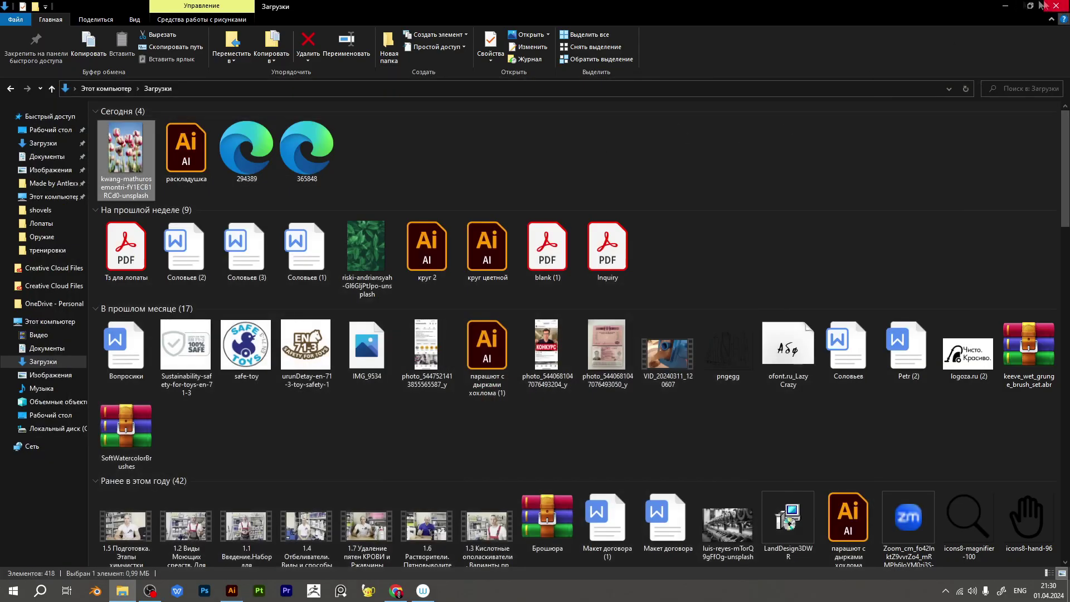
pyautogui.click(1001, 7)
pyautogui.click(1005, 10)
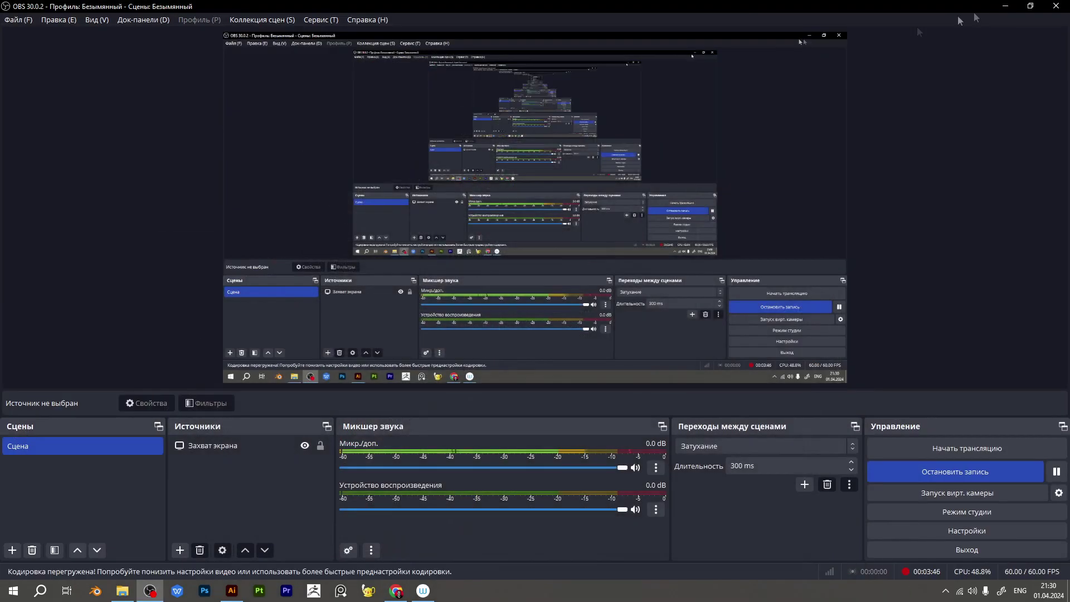
pyautogui.click(1006, 6)
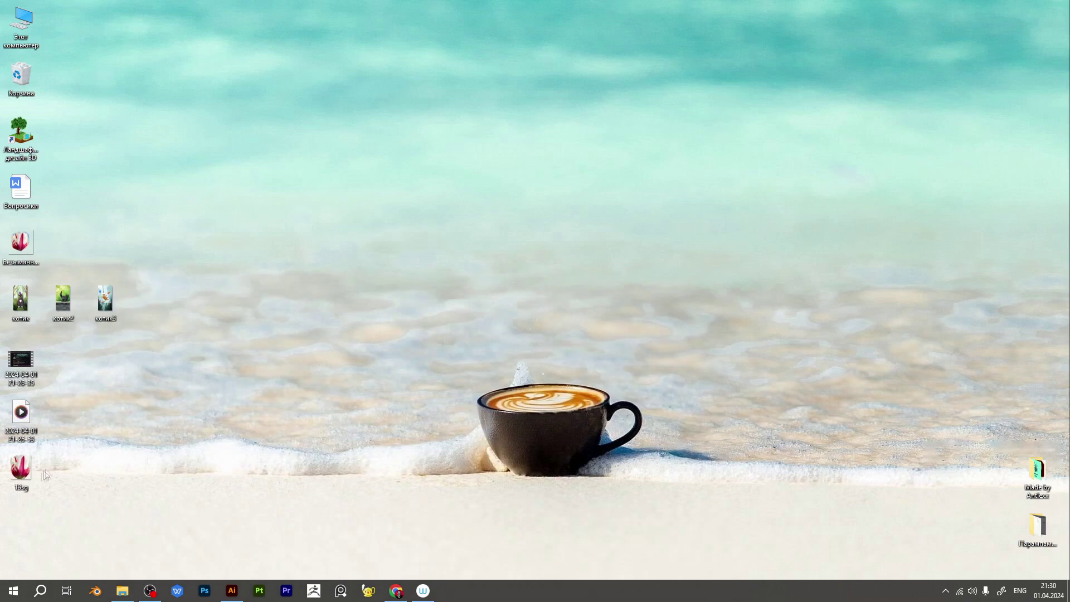
pyautogui.moveTo(46, 475); pyautogui.dragTo(199, 491)
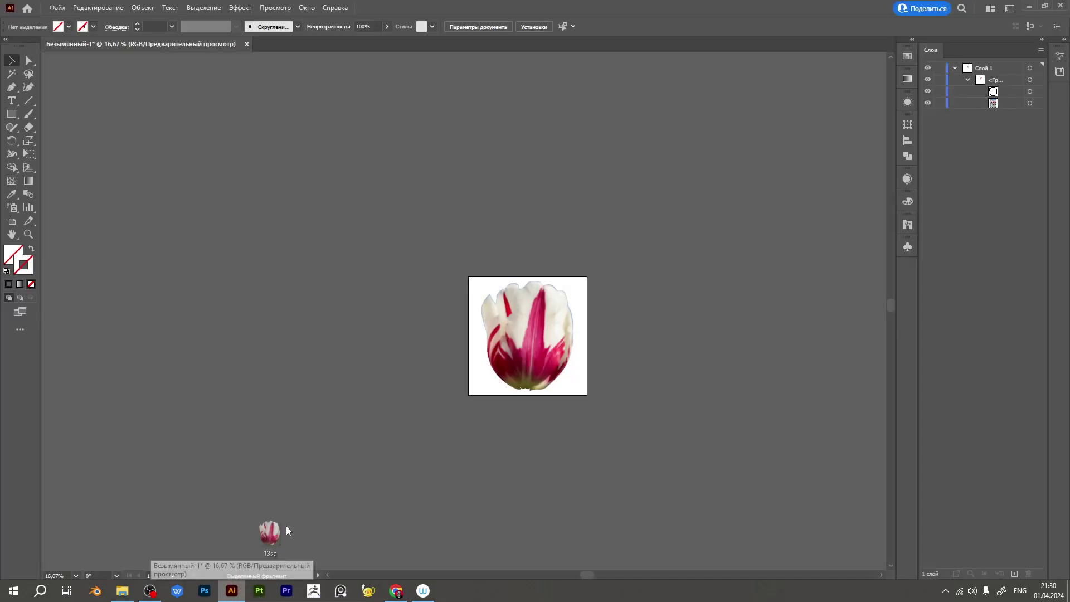
pyautogui.moveTo(261, 583); pyautogui.dragTo(364, 299)
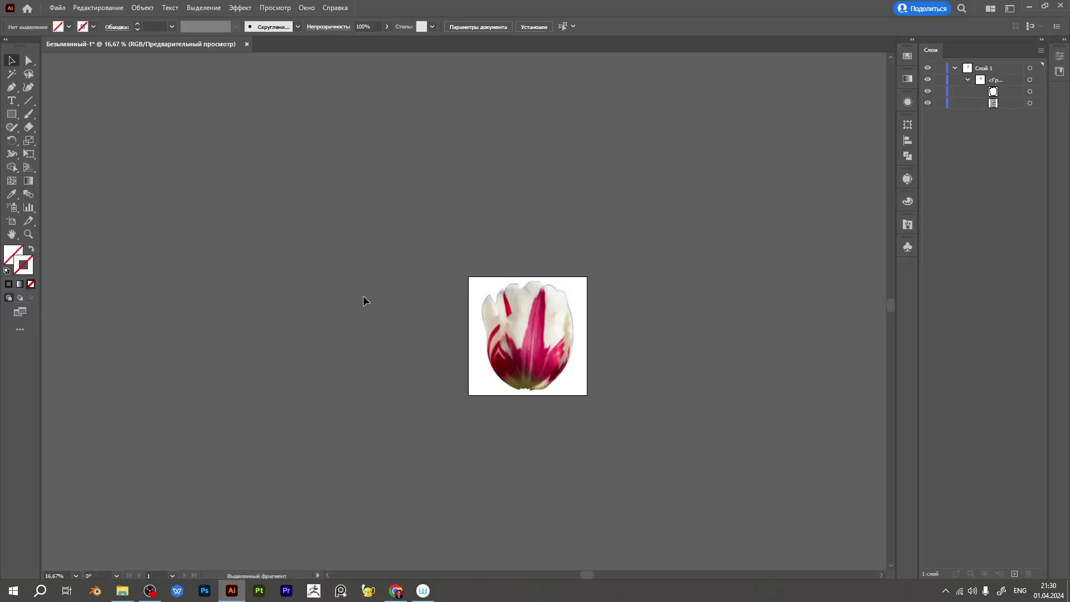
# Delete the original clipped tulip group and select the placed 13sg image.
pyautogui.click(527, 330)
pyautogui.press('Delete')
pyautogui.moveTo(376, 303)
pyautogui.mouseDown()
pyautogui.moveTo(534, 357)
pyautogui.moveTo(379, 295)
pyautogui.mouseUp()
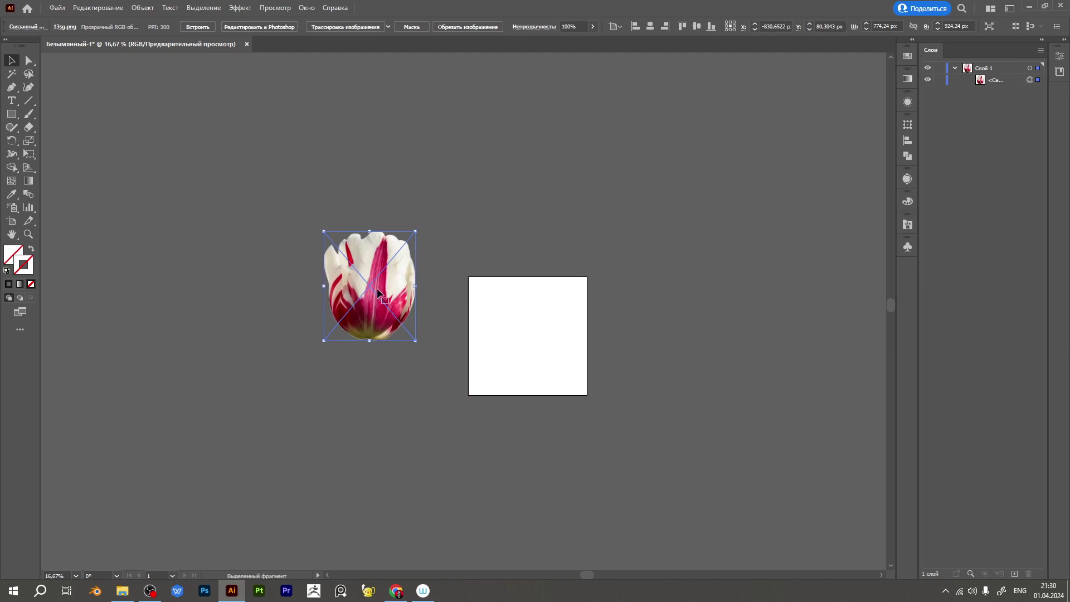
pyautogui.scroll(1, 427, 247)
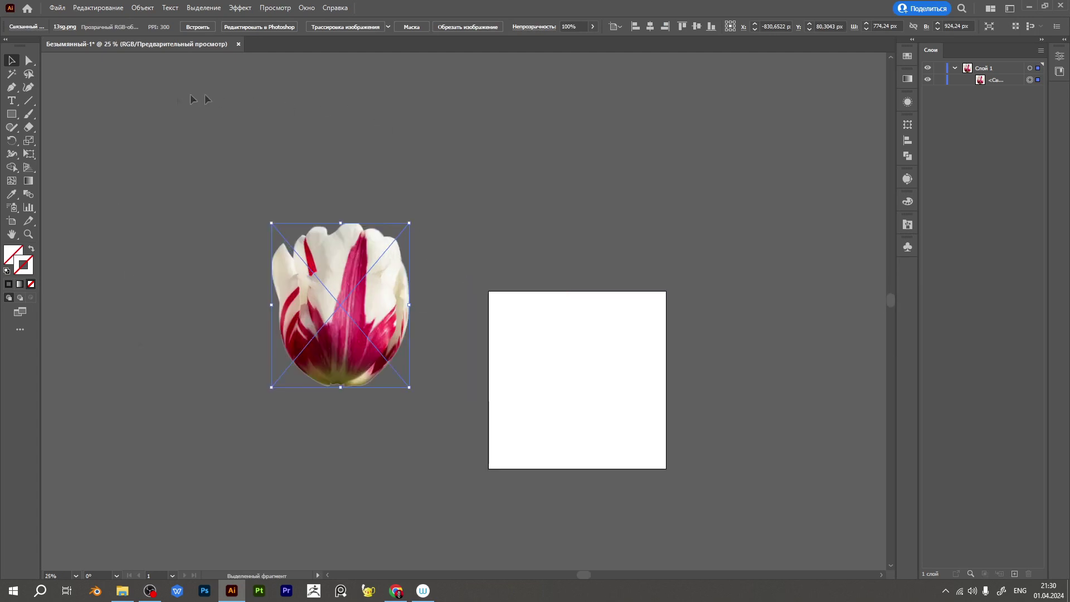
pyautogui.scroll(-1, 443, 266)
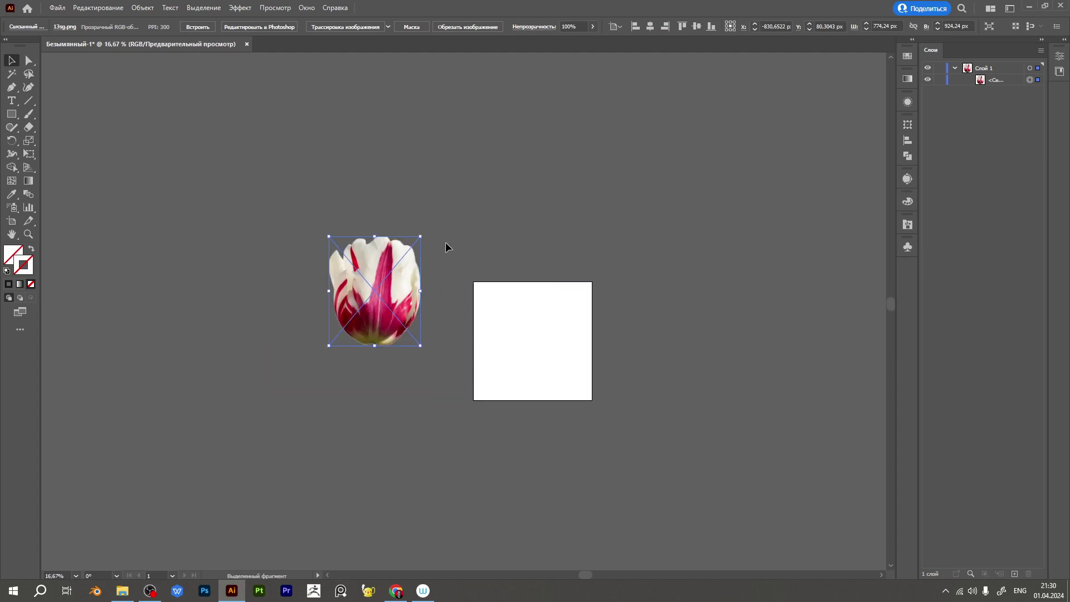
pyautogui.click(446, 242)
# Position the placed 13sg tulip inside the white square artboard.
pyautogui.scroll(-1, 488, 253)
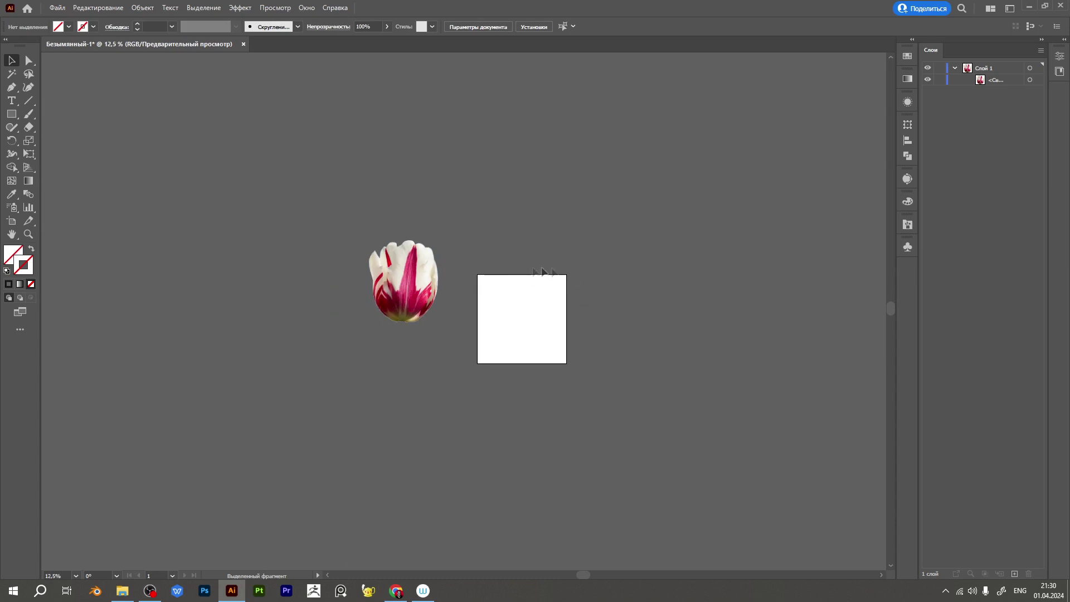
pyautogui.moveTo(422, 292); pyautogui.dragTo(540, 329)
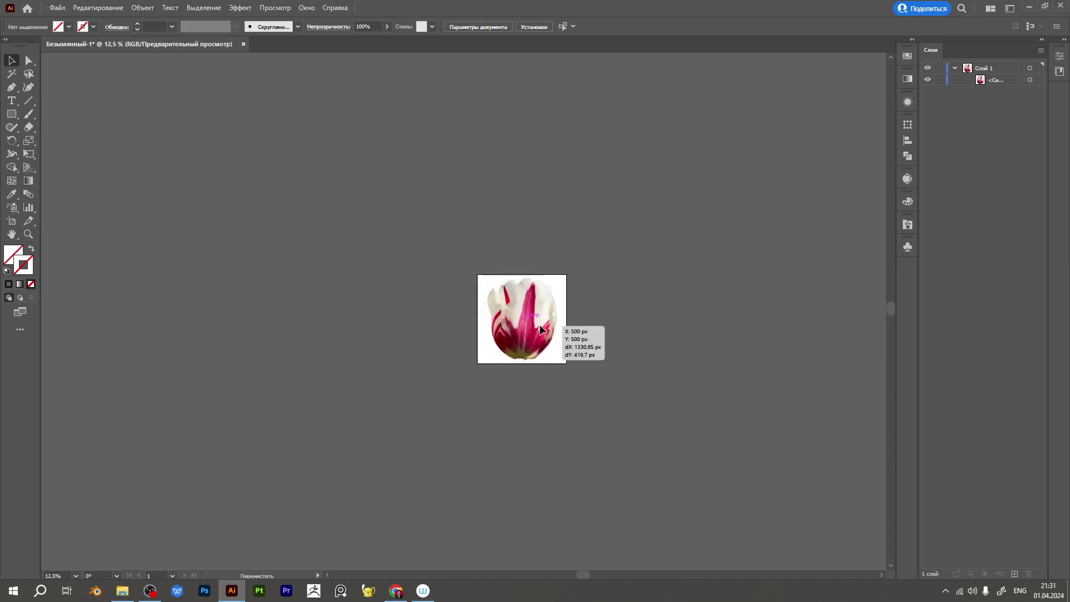
pyautogui.moveTo(540, 325); pyautogui.dragTo(596, 329)
pyautogui.click(586, 346)
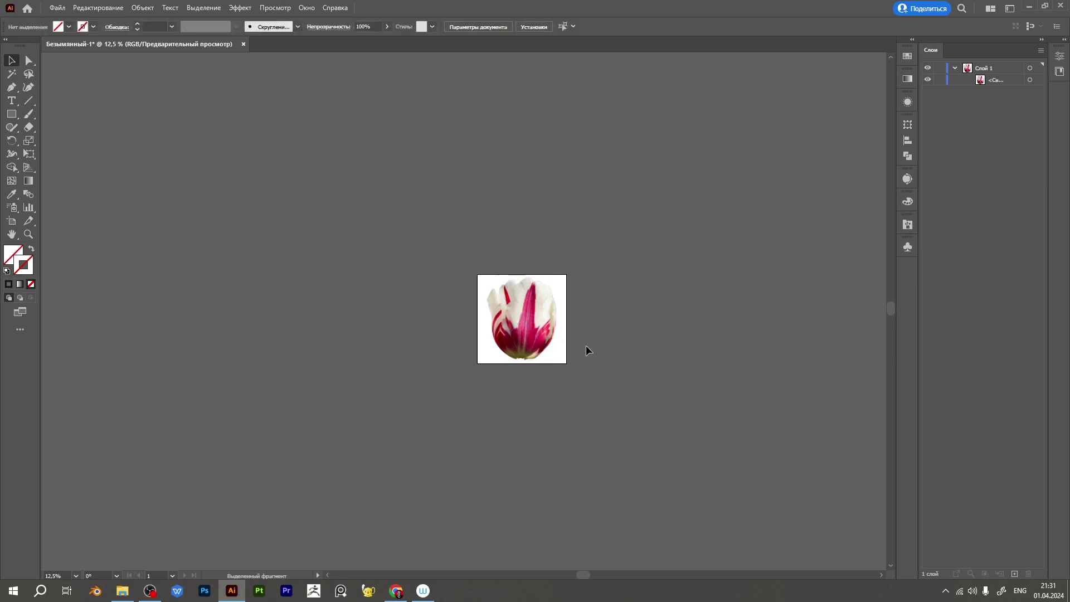
pyautogui.scroll(1, 560, 317)
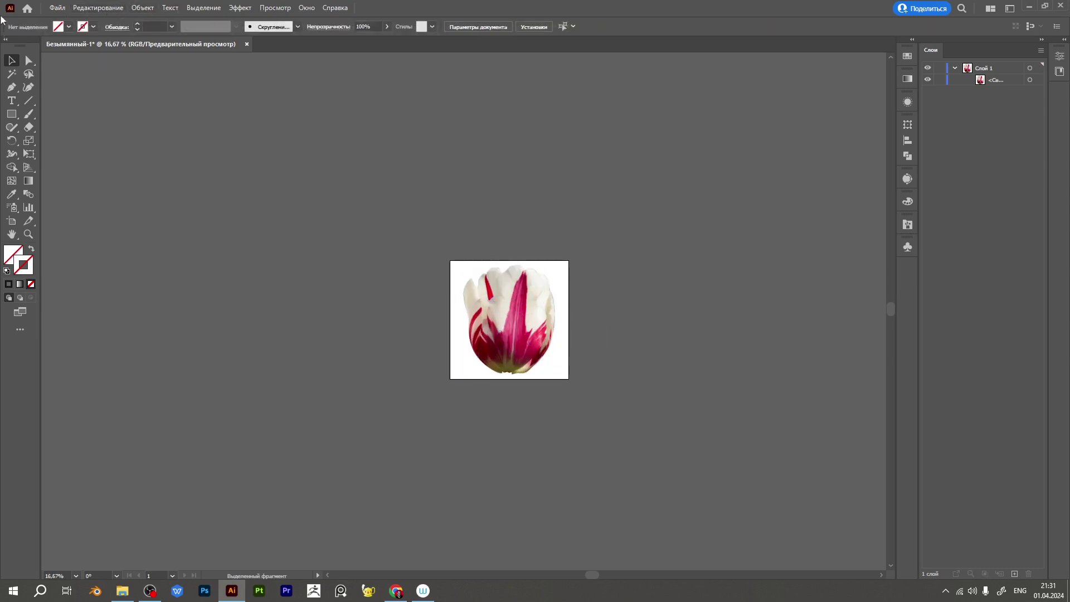
pyautogui.moveTo(539, 335)
pyautogui.mouseDown()
pyautogui.moveTo(545, 340)
pyautogui.moveTo(530, 338)
pyautogui.mouseUp()
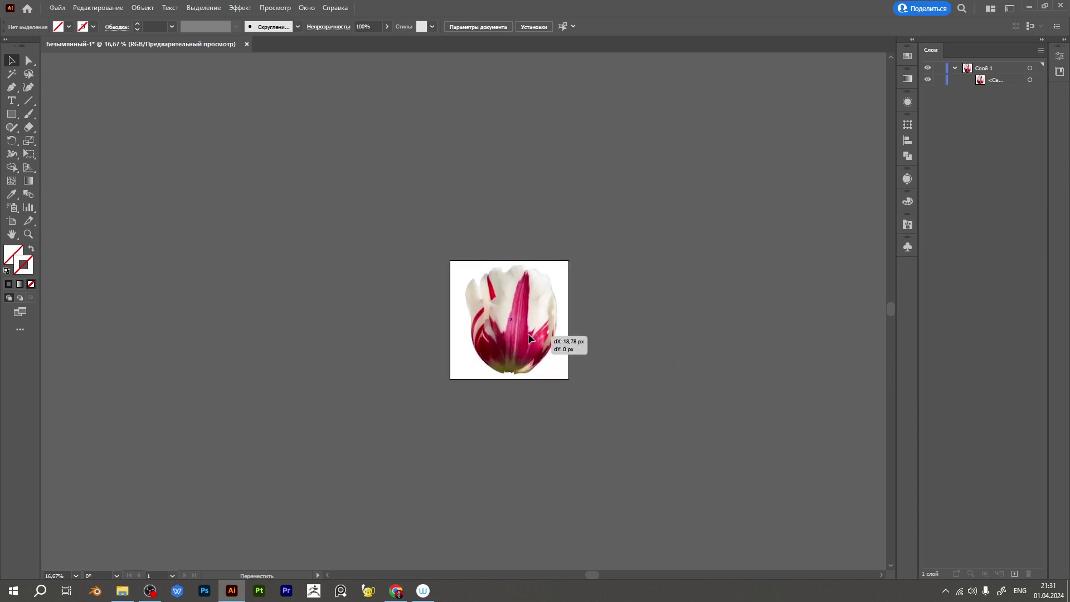
pyautogui.moveTo(529, 339); pyautogui.dragTo(528, 340)
pyautogui.click(611, 318)
# Move the 13sg tulip out to the left of the empty artboard.
pyautogui.scroll(1, 560, 340)
pyautogui.scroll(2, 560, 339)
pyautogui.scroll(-2, 561, 335)
pyautogui.scroll(-1, 561, 336)
pyautogui.moveTo(560, 336); pyautogui.dragTo(379, 346)
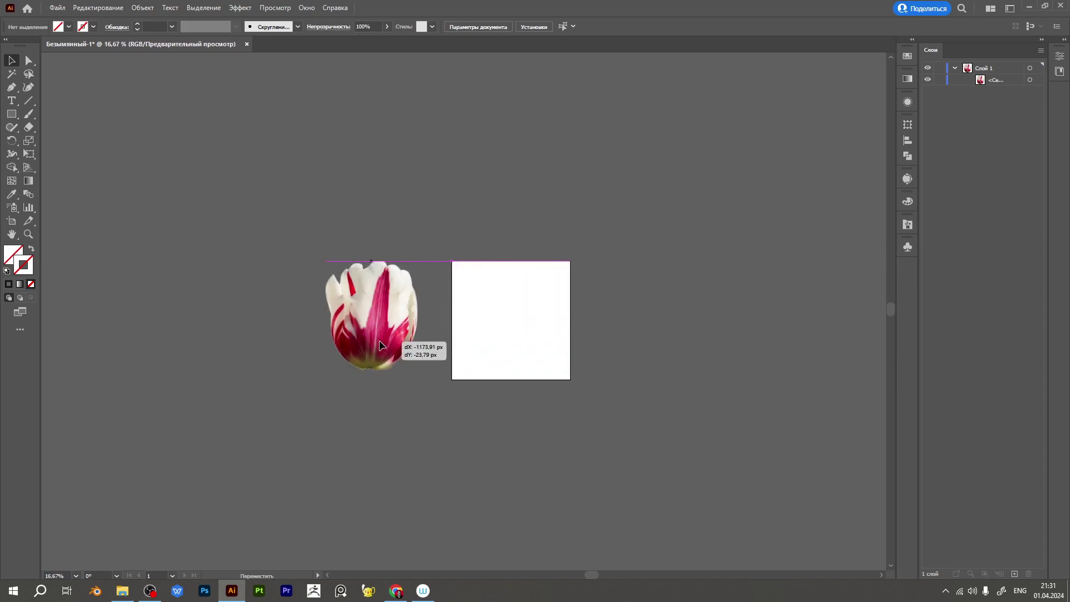
pyautogui.click(432, 432)
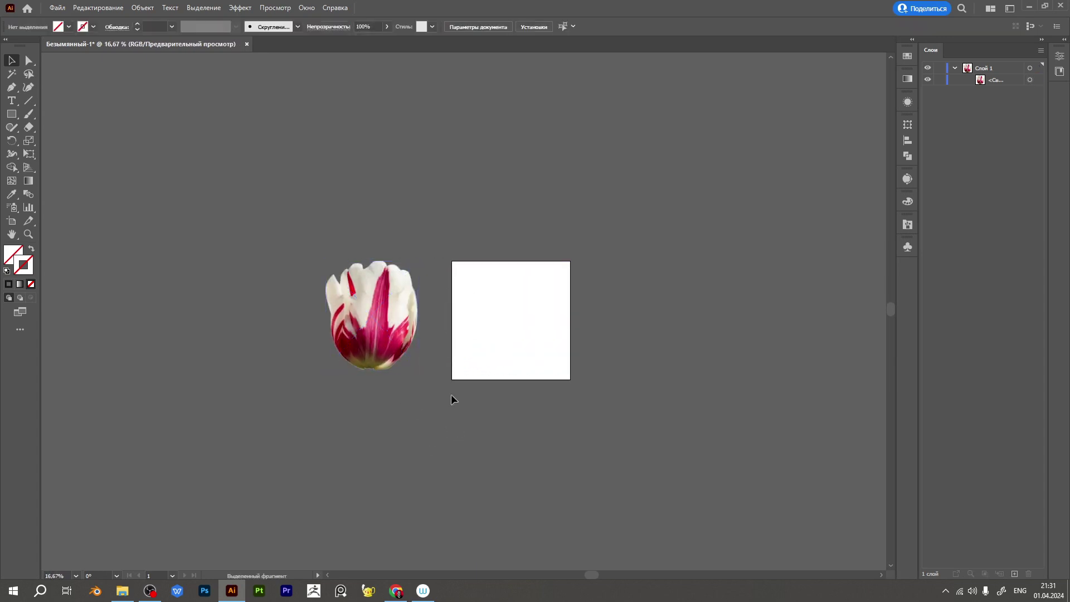